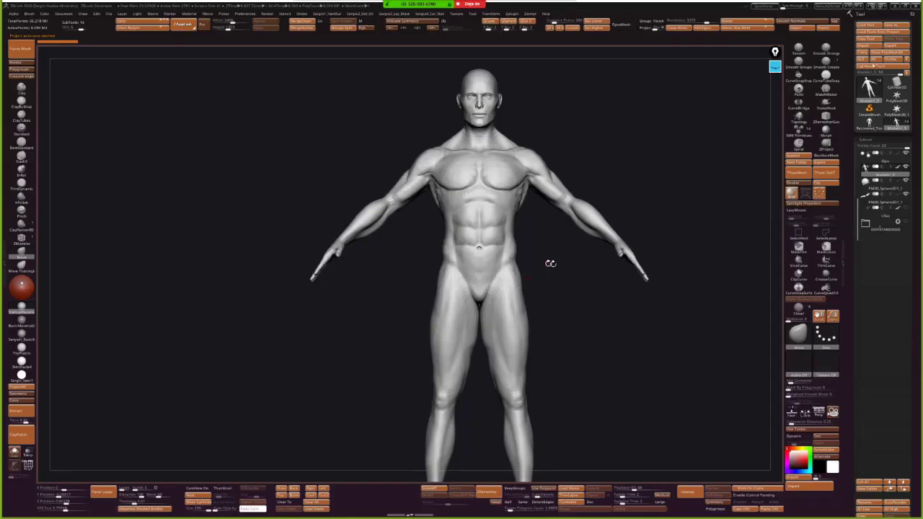
# - Orbit the full-body male sculpt to see it from another side
pyautogui.moveTo(548, 264)
pyautogui.mouseDown()
pyautogui.moveTo(500, 271)
pyautogui.moveTo(465, 265)
pyautogui.mouseUp()
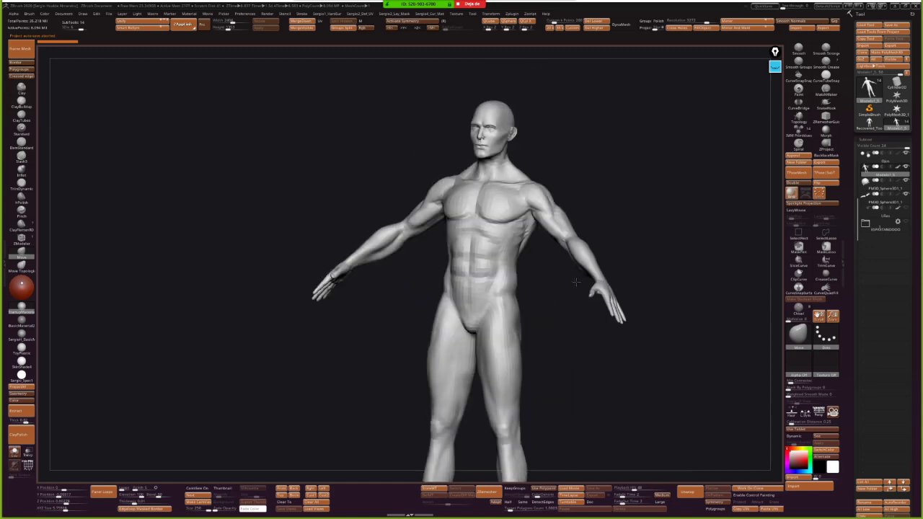
# - Isolate the head with a SelectRect box and frame it
pyautogui.keyDown('ctrl'); pyautogui.moveTo(494, 242); pyautogui.dragTo(484, 202, button='right'); pyautogui.keyUp('ctrl')
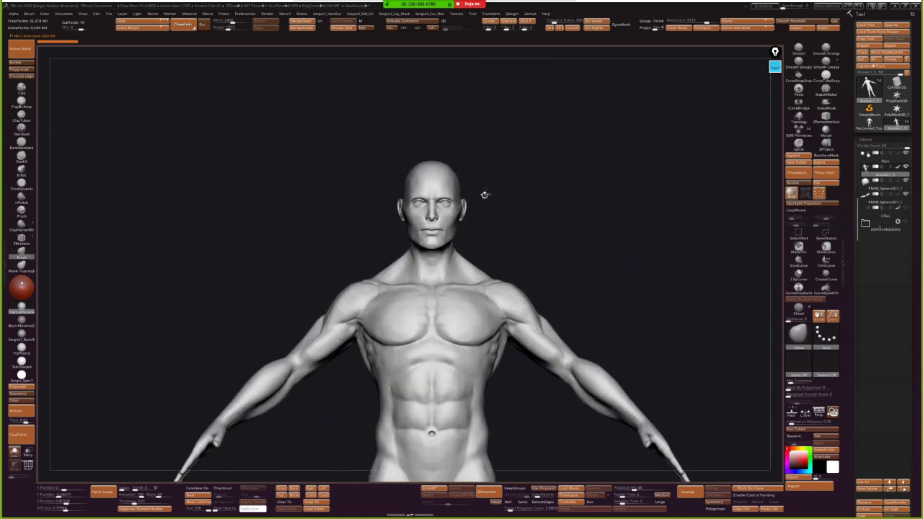
pyautogui.keyDown('ctrl'); pyautogui.keyDown('shift'); pyautogui.moveTo(501, 123); pyautogui.dragTo(437, 204); pyautogui.keyUp('shift'); pyautogui.keyUp('ctrl')
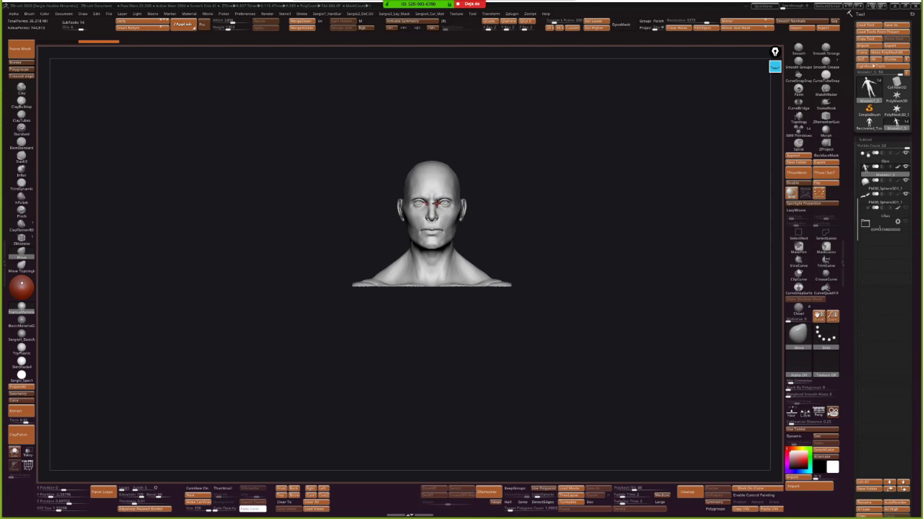
pyautogui.press('f')
# - Unhide the whole body, view it at three-quarter angle, then box-select the head and neck
pyautogui.keyDown('ctrl'); pyautogui.keyDown('shift'); pyautogui.click(521, 253); pyautogui.keyUp('shift'); pyautogui.keyUp('ctrl')
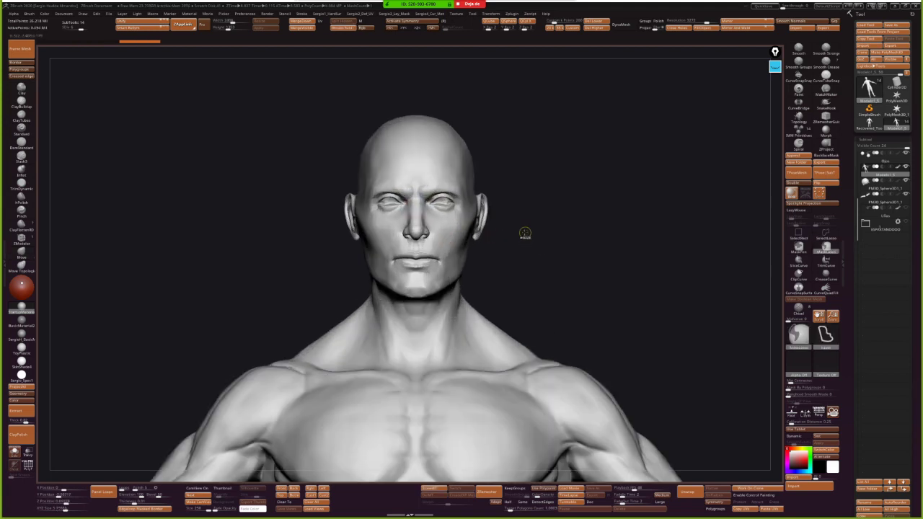
pyautogui.press('f')
pyautogui.keyDown('alt'); pyautogui.moveTo(495, 231); pyautogui.dragTo(546, 241, button='right'); pyautogui.keyUp('alt')
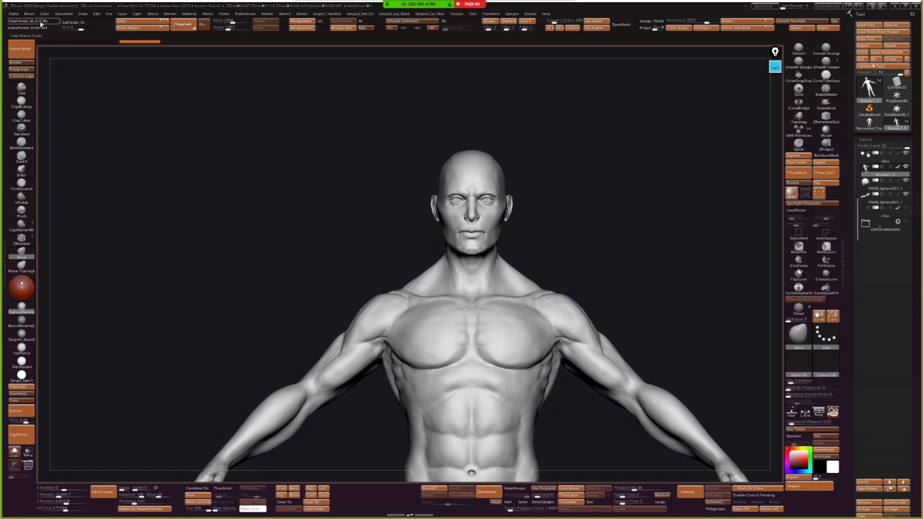
pyautogui.moveTo(251, 169); pyautogui.dragTo(89, 36)
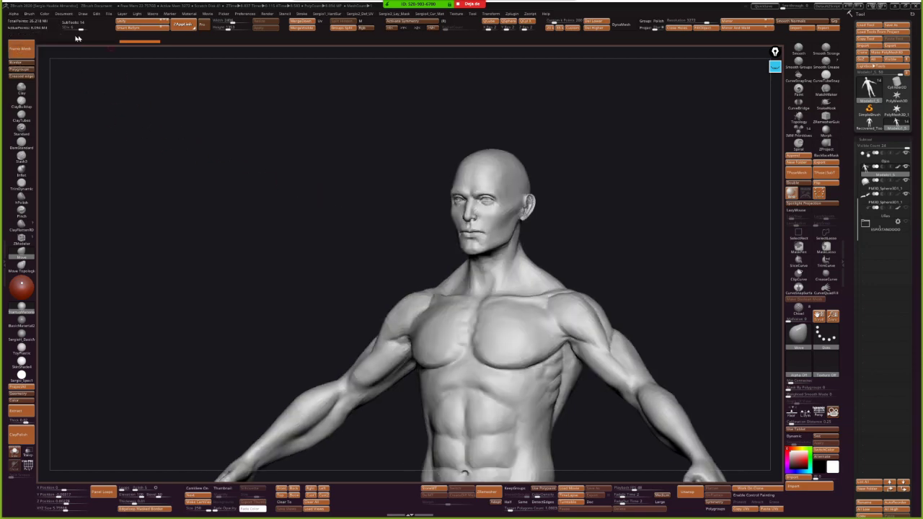
pyautogui.keyDown('ctrl'); pyautogui.moveTo(507, 188); pyautogui.dragTo(440, 214, button='right'); pyautogui.keyUp('ctrl')
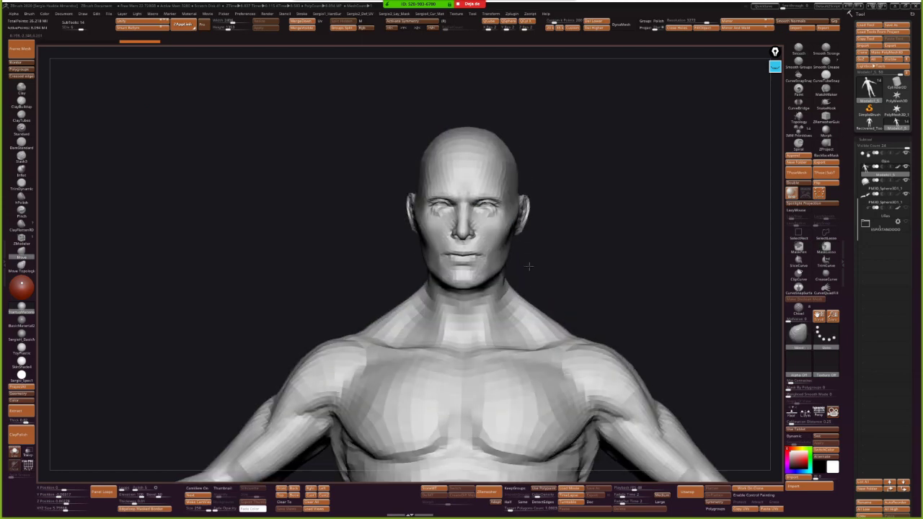
pyautogui.keyDown('ctrl'); pyautogui.keyDown('shift'); pyautogui.moveTo(601, 90); pyautogui.dragTo(376, 348); pyautogui.keyUp('shift'); pyautogui.keyUp('ctrl')
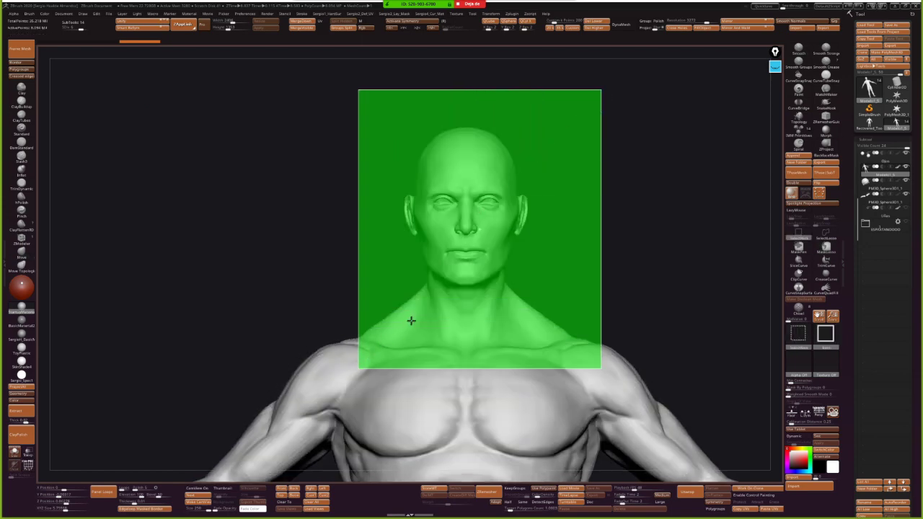
# - Hide both shoulder areas, then frame and pan the head-and-neck bust to the centre
pyautogui.keyDown('ctrl'); pyautogui.keyDown('shift'); pyautogui.moveTo(411, 321); pyautogui.dragTo(411, 320); pyautogui.keyUp('shift'); pyautogui.keyUp('ctrl')
pyautogui.keyDown('ctrl'); pyautogui.keyDown('alt'); pyautogui.keyDown('shift'); pyautogui.moveTo(619, 285); pyautogui.dragTo(543, 396); pyautogui.keyUp('shift'); pyautogui.keyUp('alt'); pyautogui.keyUp('ctrl')
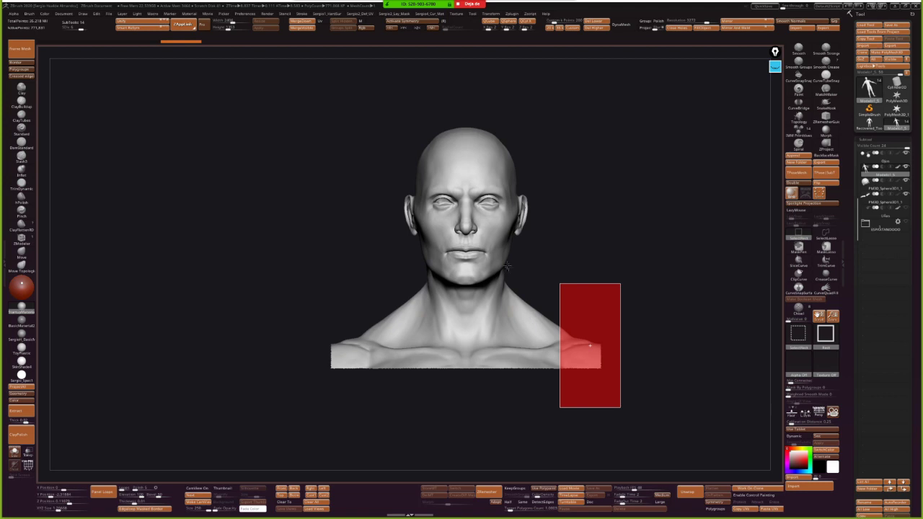
pyautogui.moveTo(508, 267); pyautogui.dragTo(498, 270)
pyautogui.press('f')
pyautogui.moveTo(473, 180)
pyautogui.keyDown('alt'); pyautogui.mouseDown(button='right')
pyautogui.moveTo(476, 238)
pyautogui.moveTo(458, 239)
pyautogui.moveTo(512, 246)
pyautogui.moveTo(498, 238)
pyautogui.mouseUp(button='right'); pyautogui.keyUp('alt')
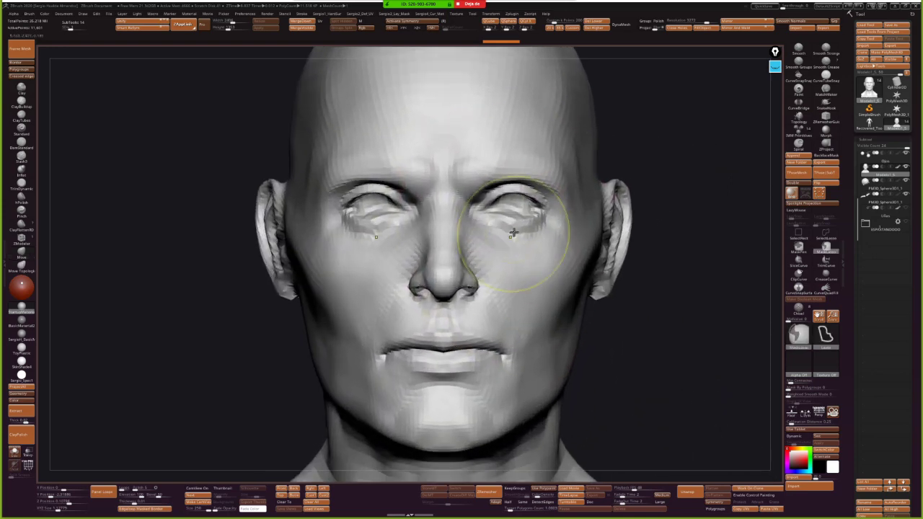
# - Lasso-mask both eye sockets, then invert and blur the mask
pyautogui.press('ctrl')
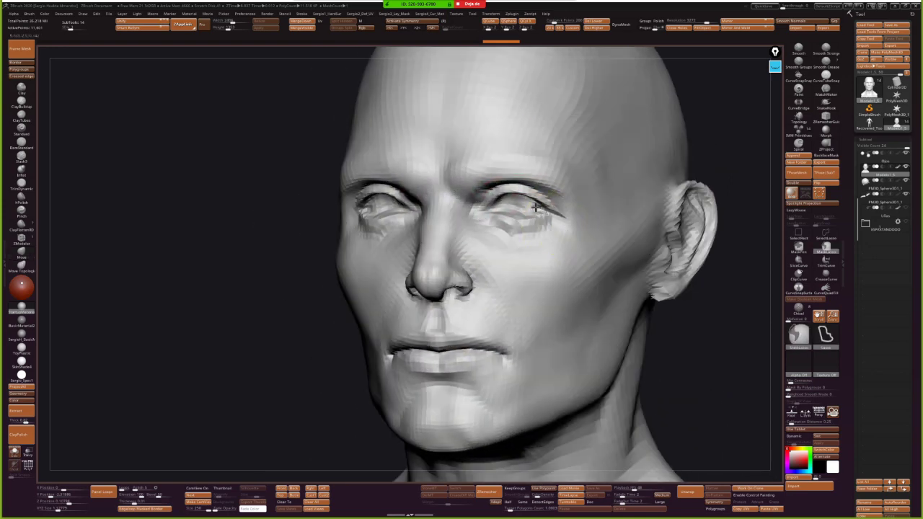
pyautogui.keyDown('ctrl'); pyautogui.moveTo(496, 252); pyautogui.dragTo(498, 249); pyautogui.keyUp('ctrl')
pyautogui.hotkey('ctrl', 'i')
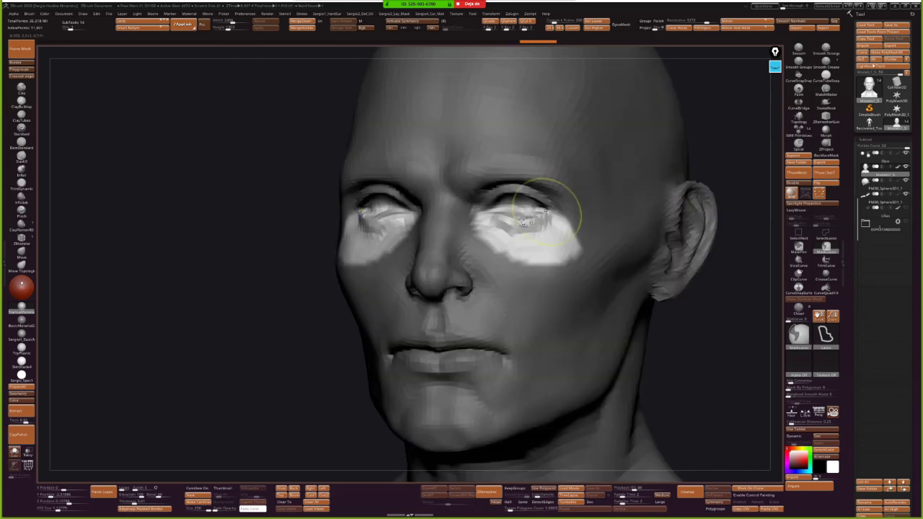
pyautogui.keyDown('ctrl'); pyautogui.click(523, 230); pyautogui.keyUp('ctrl')
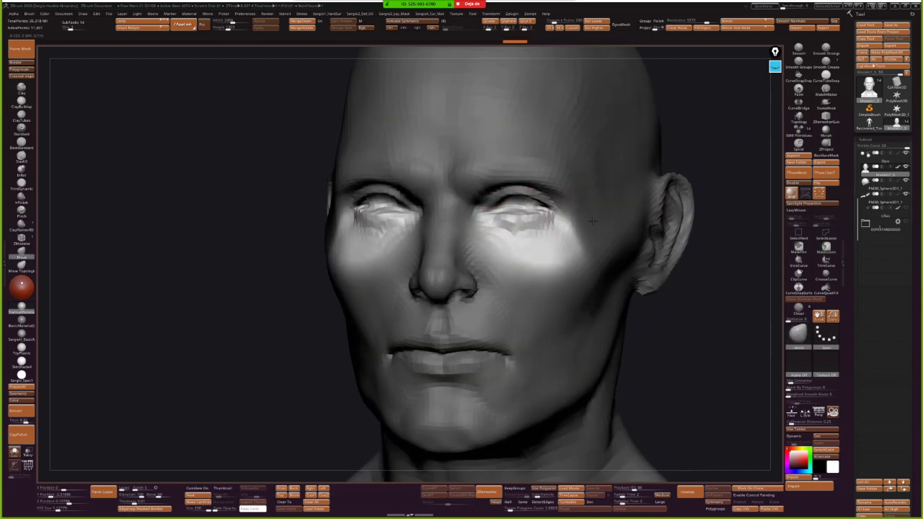
pyautogui.keyDown('shift'); pyautogui.moveTo(527, 216); pyautogui.dragTo(524, 193); pyautogui.keyUp('shift')
# - Clear the eye mask, show the hair and eyebrow subtools, and select the hair
pyautogui.hotkey('ctrl', 'i')
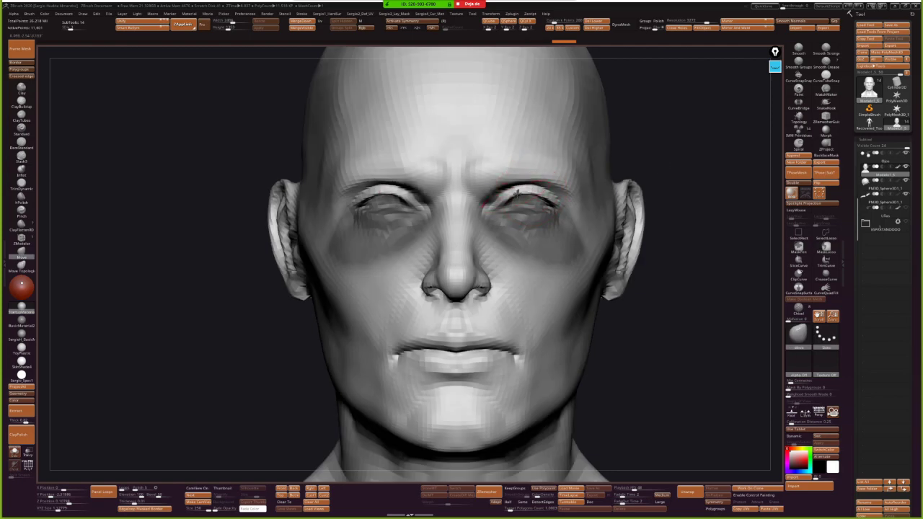
pyautogui.keyDown('alt'); pyautogui.moveTo(690, 145); pyautogui.dragTo(564, 214); pyautogui.keyUp('alt')
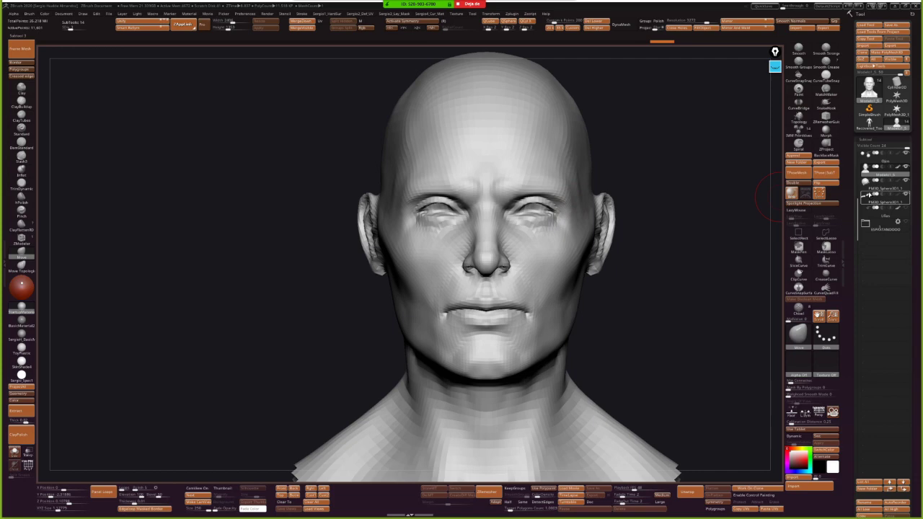
pyautogui.moveTo(678, 204)
pyautogui.mouseDown()
pyautogui.moveTo(608, 250)
pyautogui.moveTo(537, 240)
pyautogui.moveTo(631, 263)
pyautogui.moveTo(637, 315)
pyautogui.moveTo(619, 309)
pyautogui.moveTo(630, 254)
pyautogui.mouseUp()
pyautogui.keyDown('alt'); pyautogui.click(620, 256); pyautogui.keyUp('alt')
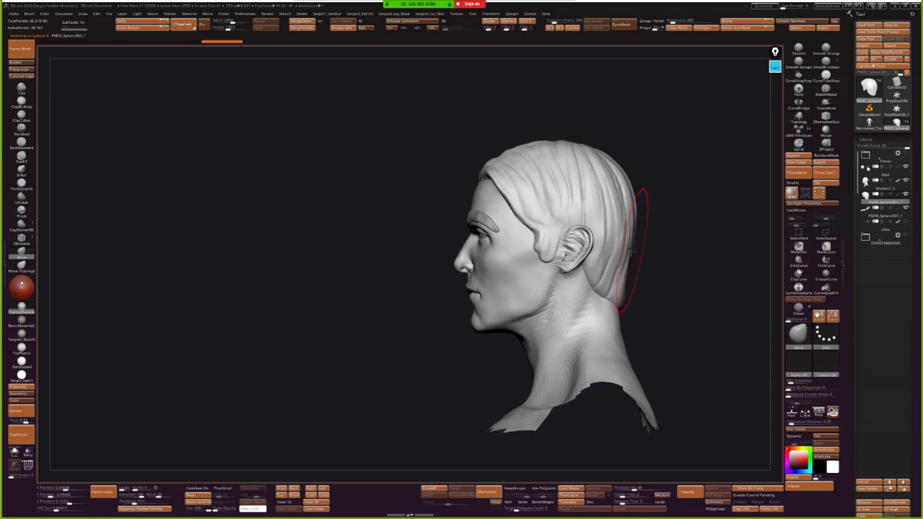
# - Carve grooves across the back of the hair with DamStandard
pyautogui.moveTo(628, 205); pyautogui.dragTo(514, 253)
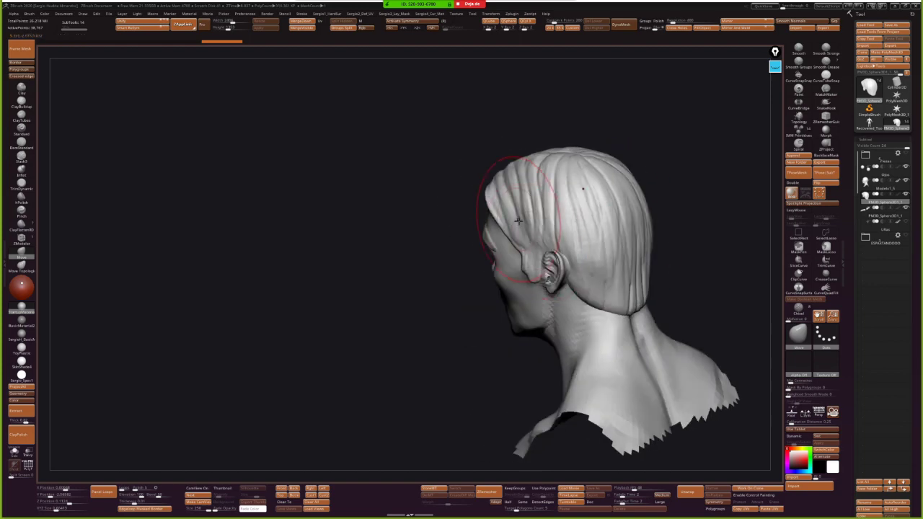
pyautogui.press('b')
pyautogui.press('d')
pyautogui.press('s')
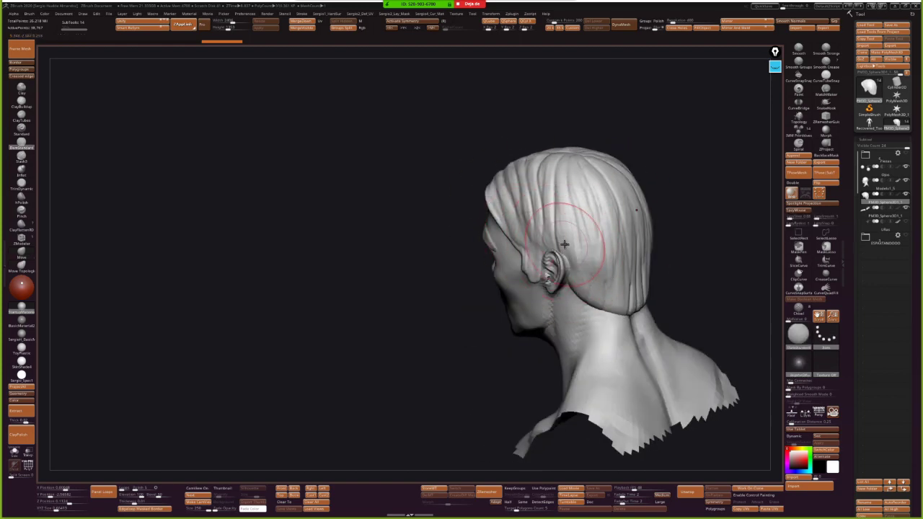
pyautogui.moveTo(554, 261); pyautogui.dragTo(638, 246)
pyautogui.moveTo(447, 260)
pyautogui.mouseDown()
pyautogui.moveTo(590, 256)
pyautogui.moveTo(598, 226)
pyautogui.mouseUp()
# - Build up strands and a horizontal band across the back hair with ClayBuildup
pyautogui.press('b')
pyautogui.press('c')
pyautogui.press('b')
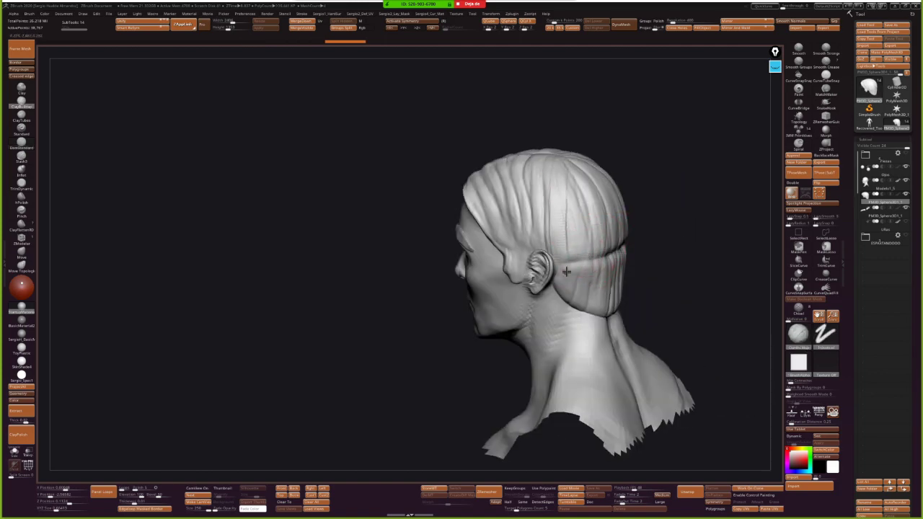
pyautogui.moveTo(555, 157); pyautogui.dragTo(603, 232)
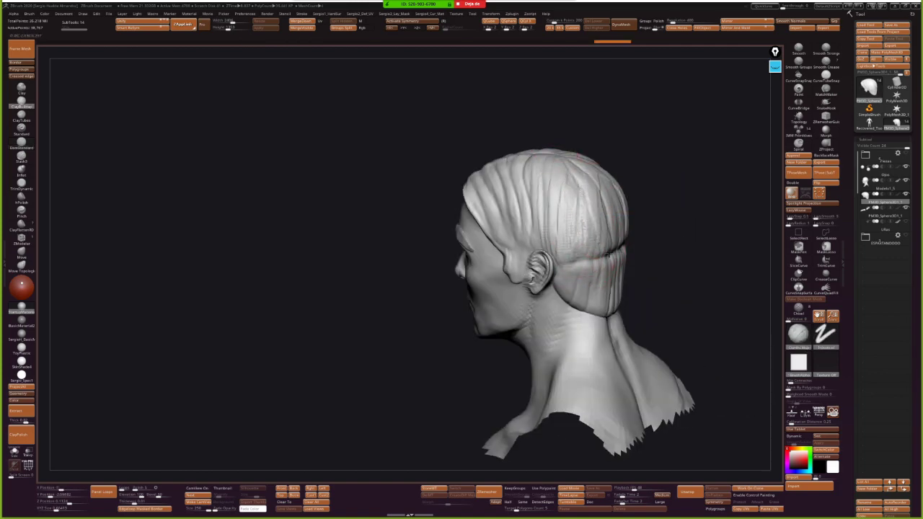
pyautogui.moveTo(567, 240); pyautogui.dragTo(598, 212)
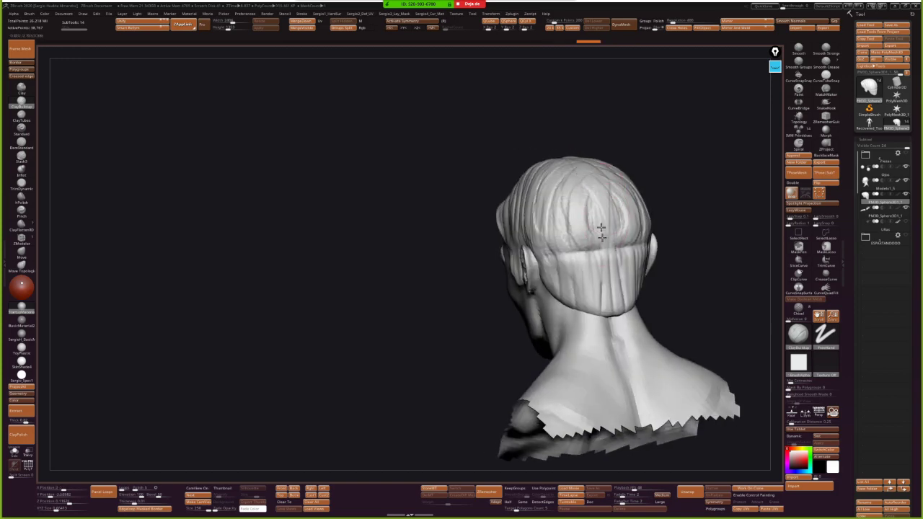
pyautogui.moveTo(638, 251); pyautogui.dragTo(573, 266)
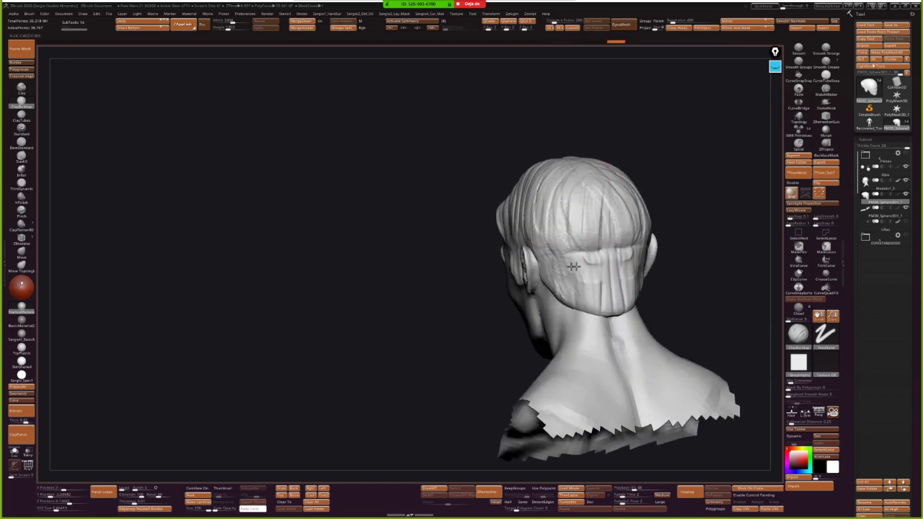
pyautogui.moveTo(631, 251); pyautogui.dragTo(604, 284)
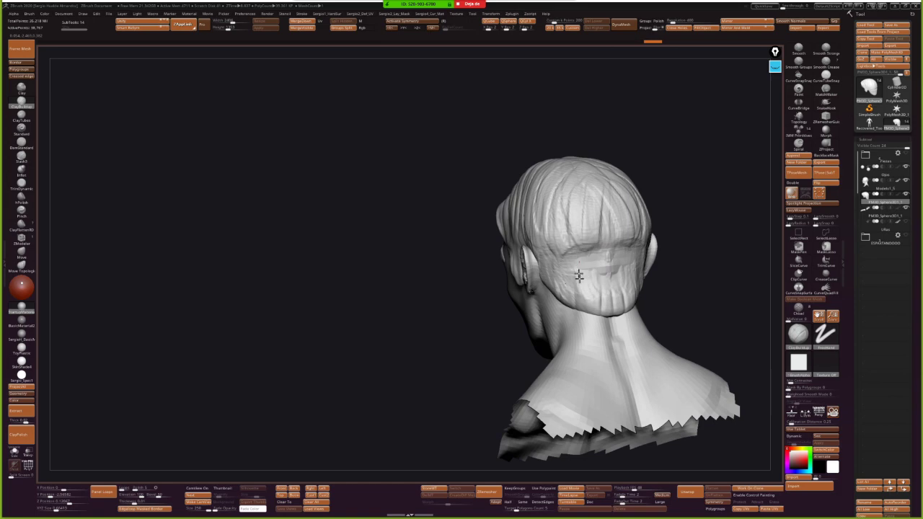
pyautogui.moveTo(644, 250); pyautogui.dragTo(544, 256)
pyautogui.moveTo(612, 265)
pyautogui.mouseDown()
pyautogui.moveTo(564, 254)
pyautogui.moveTo(589, 276)
pyautogui.mouseUp()
# - Try DamStandard and TrimDynamic, then make the bald head the working subtool with the hair hidden
pyautogui.press('b')
pyautogui.press('d')
pyautogui.press('s')
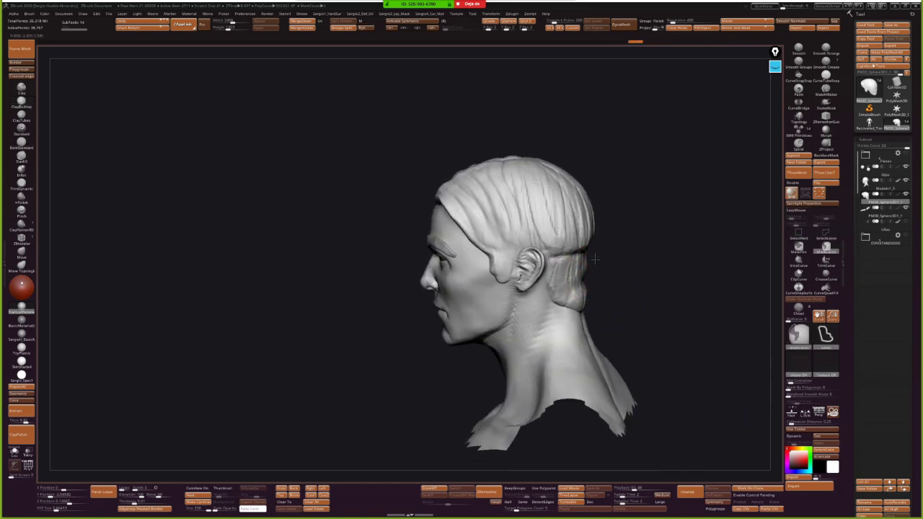
pyautogui.press('b')
pyautogui.press('t')
pyautogui.press('d')
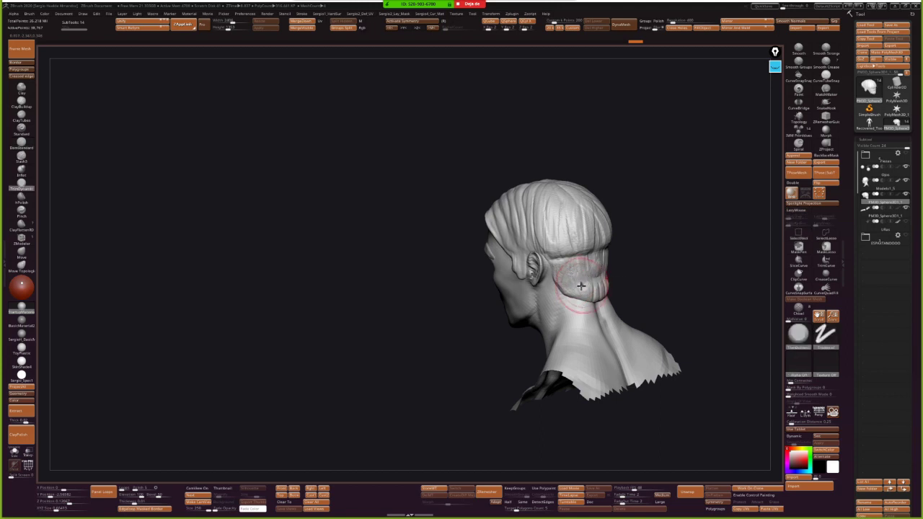
pyautogui.moveTo(550, 279)
pyautogui.mouseDown()
pyautogui.moveTo(556, 243)
pyautogui.moveTo(545, 223)
pyautogui.moveTo(536, 278)
pyautogui.moveTo(520, 298)
pyautogui.moveTo(525, 279)
pyautogui.moveTo(529, 305)
pyautogui.moveTo(544, 289)
pyautogui.moveTo(511, 285)
pyautogui.mouseUp()
pyautogui.keyDown('alt'); pyautogui.click(532, 282); pyautogui.keyUp('alt')
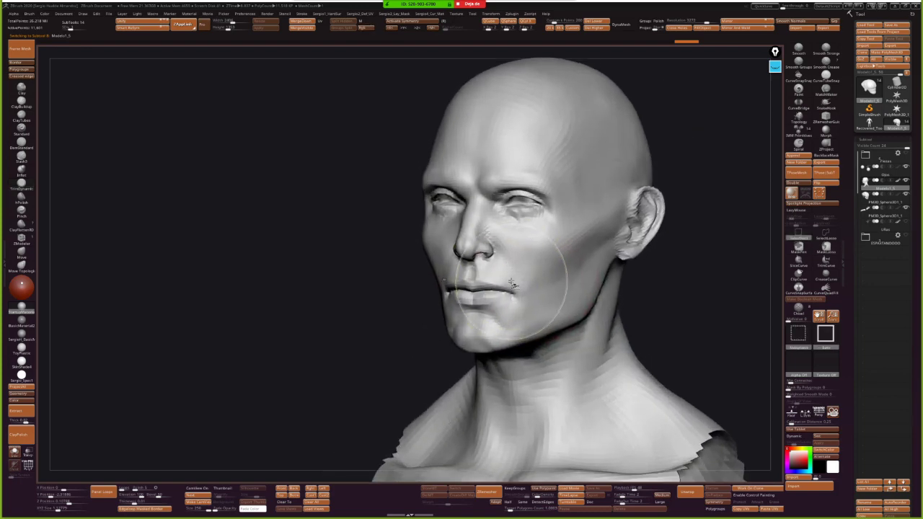
pyautogui.press('b')
pyautogui.press('t')
pyautogui.press('d')
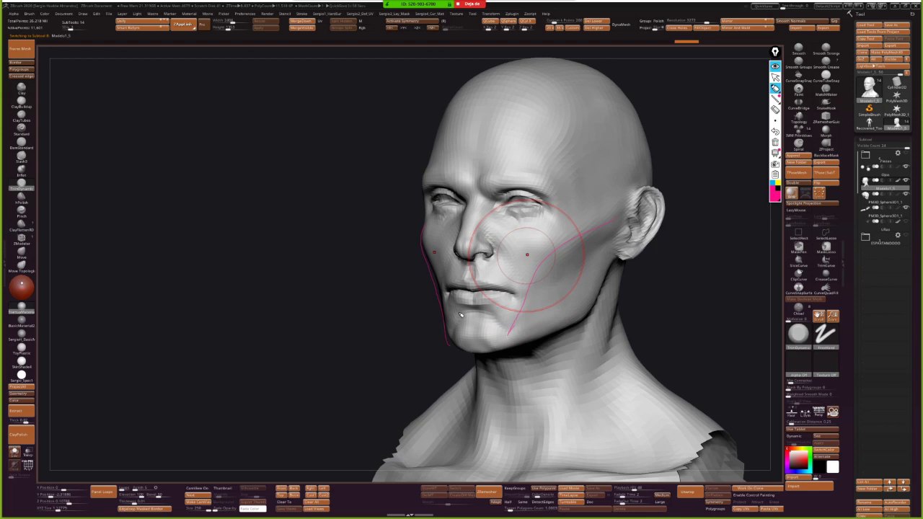
pyautogui.moveTo(460, 316); pyautogui.dragTo(433, 225)
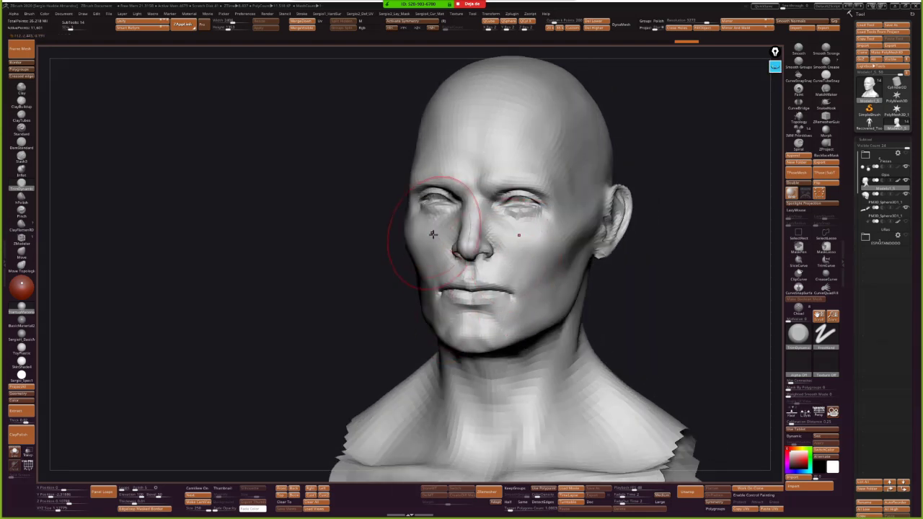
pyautogui.moveTo(556, 206)
pyautogui.mouseDown(button='right')
pyautogui.moveTo(520, 293)
pyautogui.moveTo(530, 298)
pyautogui.mouseUp(button='right')
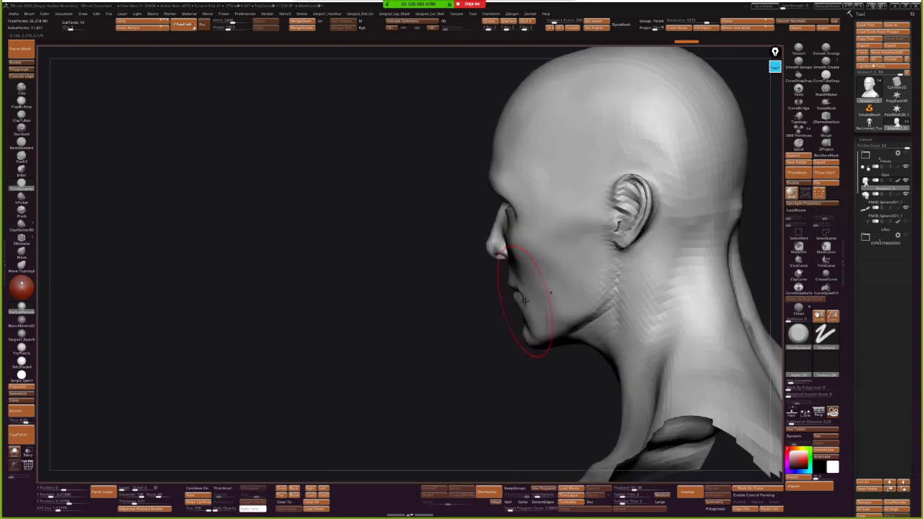
pyautogui.press('s')
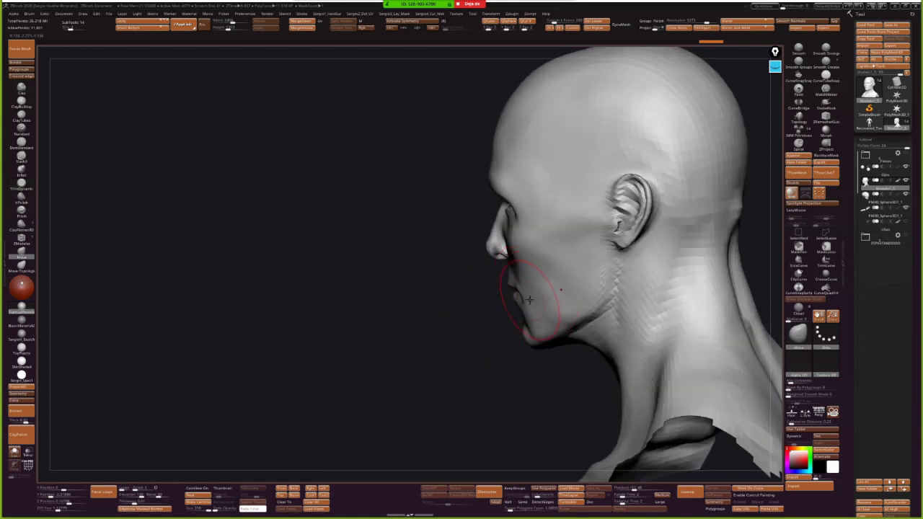
pyautogui.moveTo(526, 299); pyautogui.dragTo(447, 272, button='right')
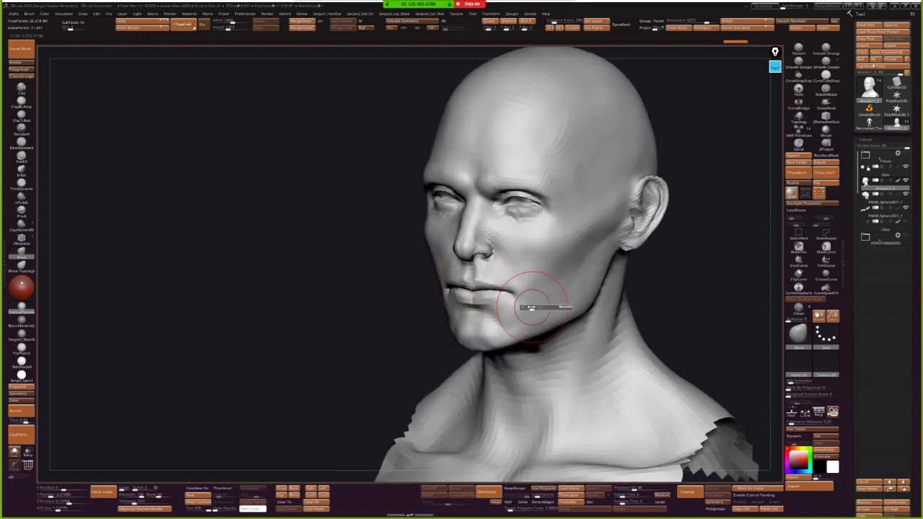
pyautogui.moveTo(531, 299); pyautogui.dragTo(526, 298, button='right')
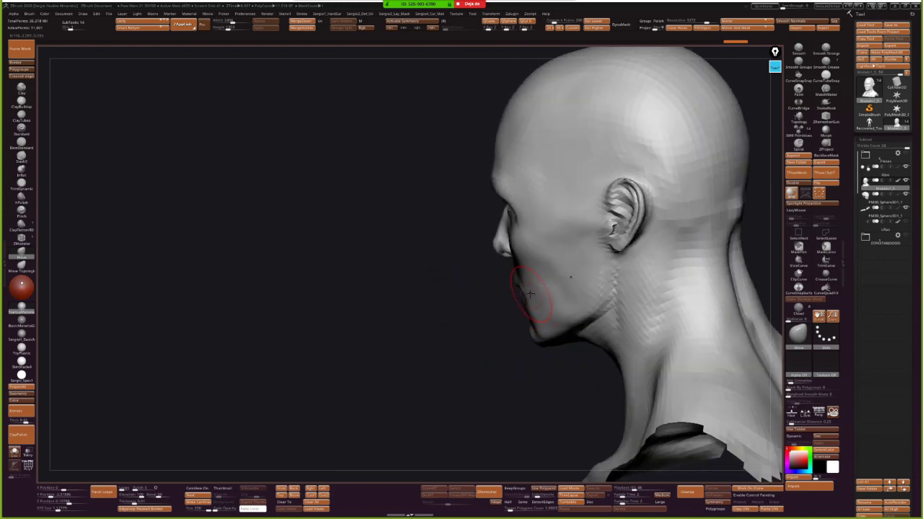
pyautogui.moveTo(531, 312); pyautogui.dragTo(556, 249, button='right')
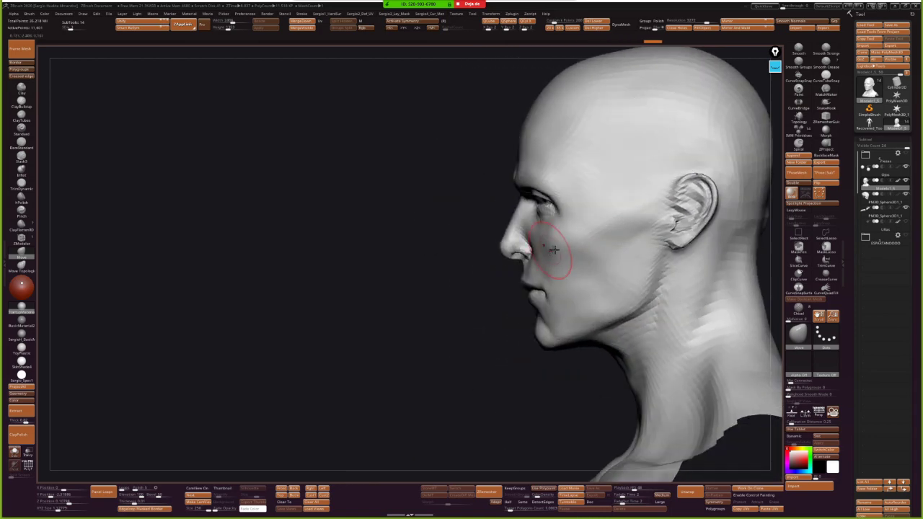
pyautogui.moveTo(560, 245)
pyautogui.mouseDown(button='right')
pyautogui.moveTo(572, 237)
pyautogui.moveTo(563, 229)
pyautogui.moveTo(539, 282)
pyautogui.moveTo(550, 277)
pyautogui.moveTo(532, 264)
pyautogui.moveTo(503, 284)
pyautogui.moveTo(464, 272)
pyautogui.moveTo(503, 267)
pyautogui.mouseUp(button='right')
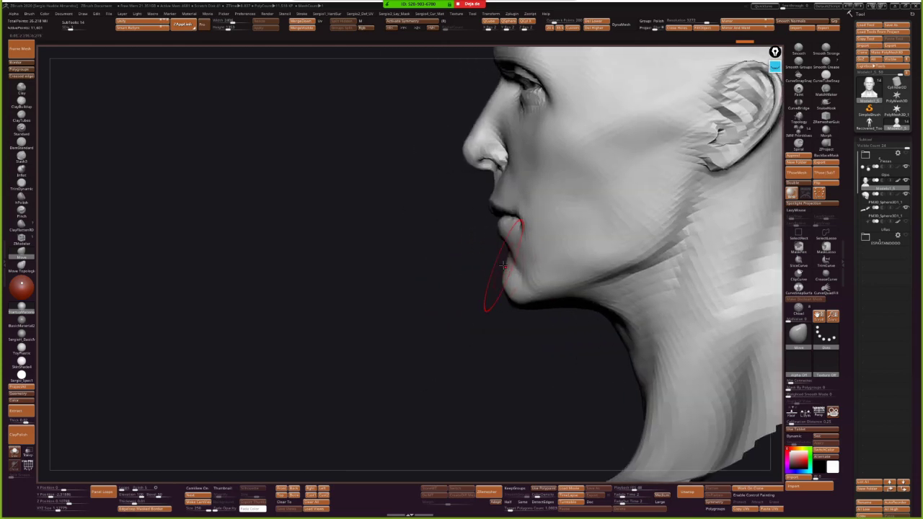
# - Inspect the chin from several angles, then build up the jaw below the mouth with ClayBuildup
pyautogui.moveTo(525, 221); pyautogui.dragTo(507, 267, button='right')
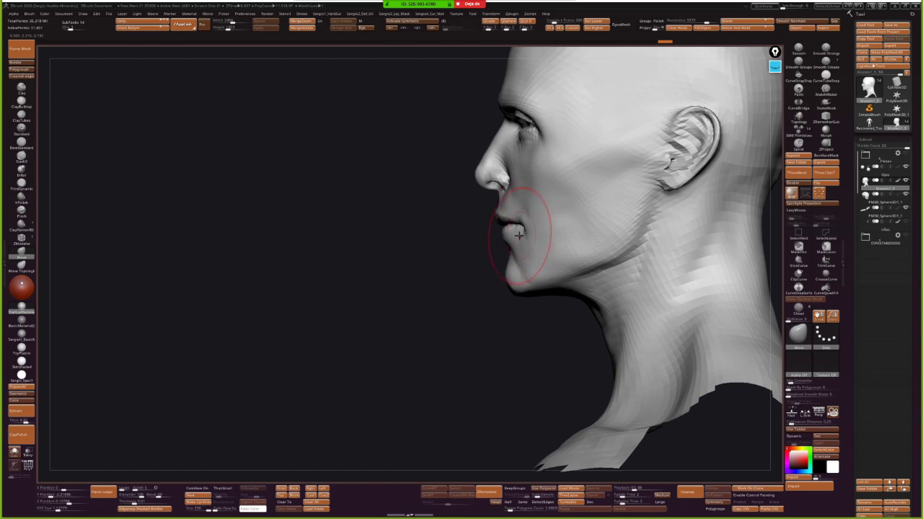
pyautogui.moveTo(510, 275)
pyautogui.mouseDown(button='right')
pyautogui.moveTo(505, 268)
pyautogui.moveTo(501, 285)
pyautogui.moveTo(500, 274)
pyautogui.mouseUp(button='right')
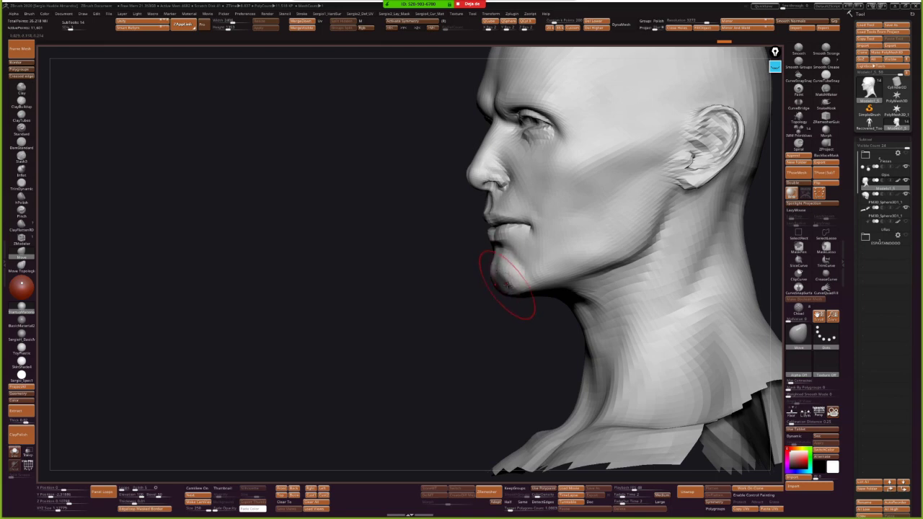
pyautogui.moveTo(507, 292)
pyautogui.mouseDown(button='right')
pyautogui.moveTo(505, 280)
pyautogui.moveTo(517, 281)
pyautogui.moveTo(487, 267)
pyautogui.moveTo(488, 286)
pyautogui.moveTo(484, 241)
pyautogui.mouseUp(button='right')
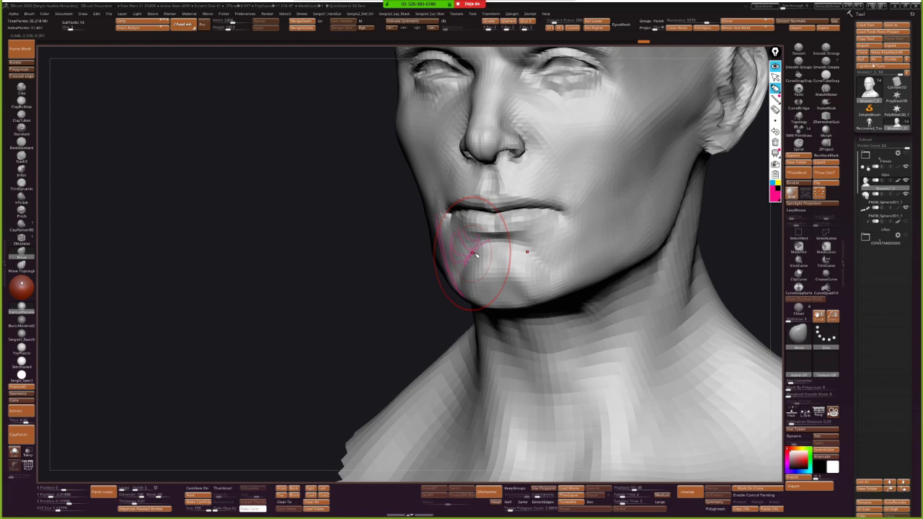
pyautogui.moveTo(505, 247); pyautogui.dragTo(484, 268, button='right')
pyautogui.press('b')
pyautogui.press('c')
pyautogui.press('b')
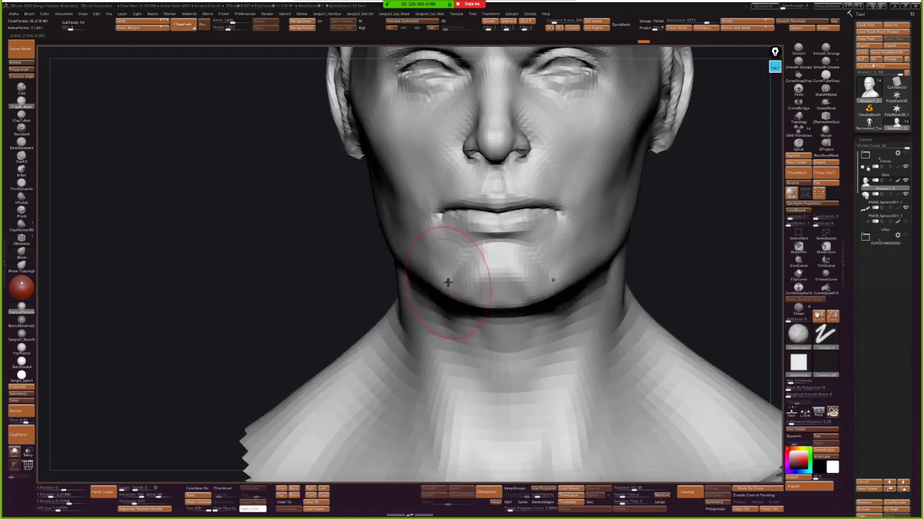
pyautogui.moveTo(570, 273); pyautogui.dragTo(577, 274, button='right')
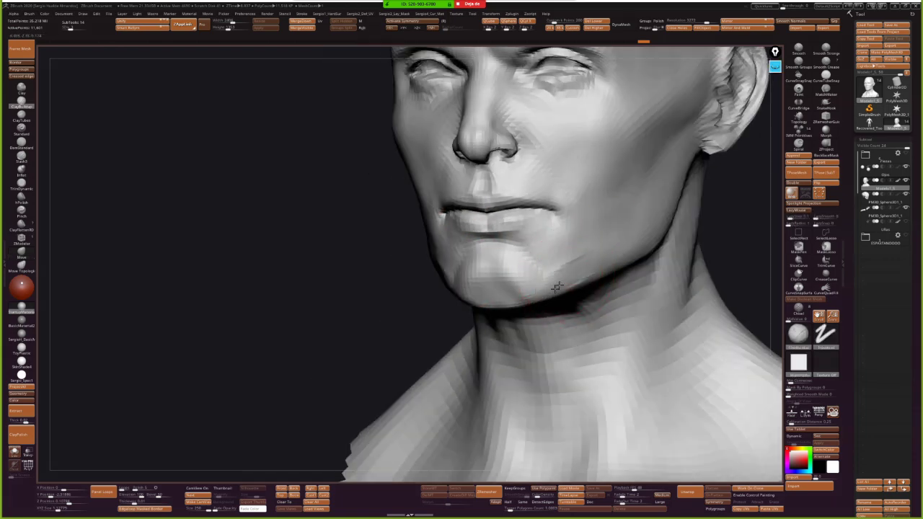
pyautogui.moveTo(546, 290)
pyautogui.mouseDown()
pyautogui.moveTo(593, 240)
pyautogui.moveTo(533, 234)
pyautogui.mouseUp()
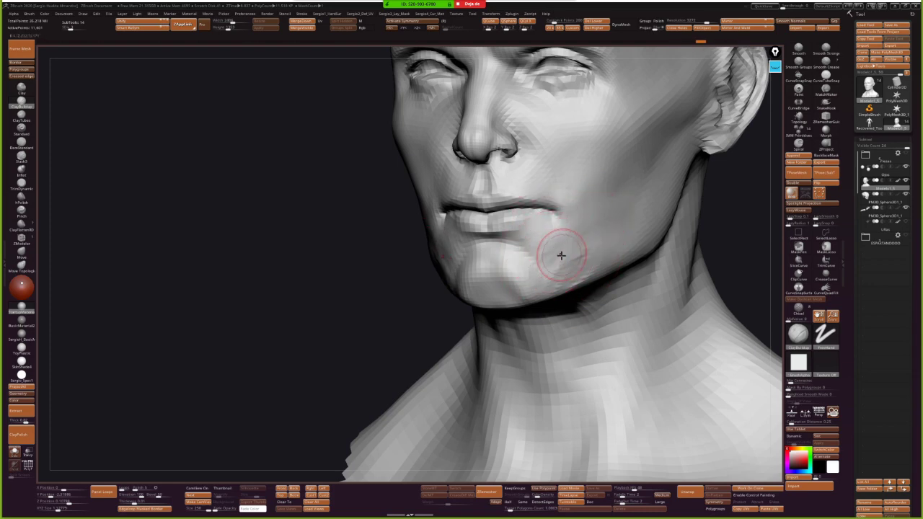
# - Stroke creases at the mouth corner and chin, then undo them
pyautogui.moveTo(559, 252); pyautogui.dragTo(525, 298, button='right')
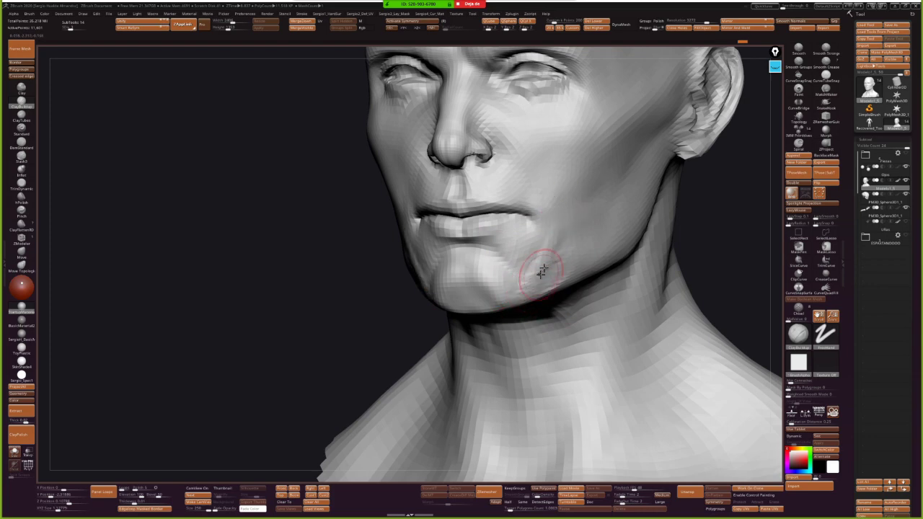
pyautogui.press('b')
pyautogui.press('m')
pyautogui.press('v')
pyautogui.press('b')
pyautogui.press('c')
pyautogui.press('b')
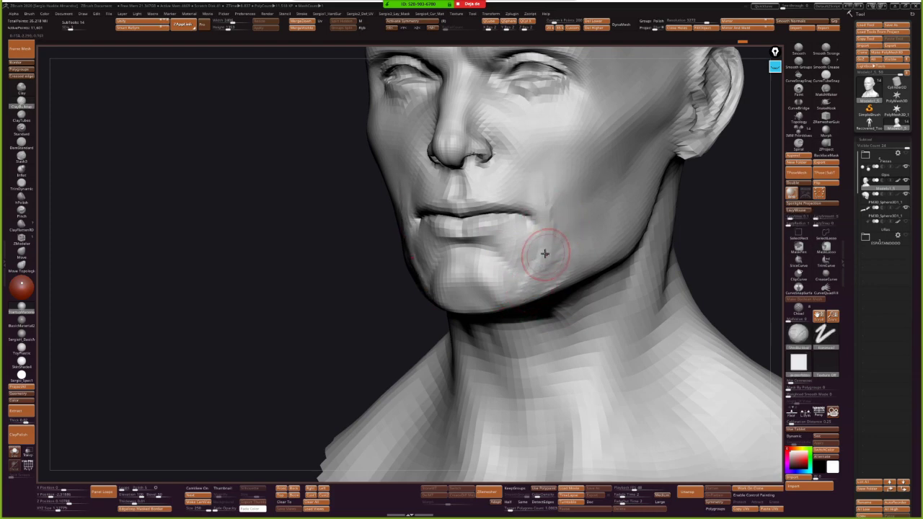
pyautogui.moveTo(549, 234); pyautogui.dragTo(538, 249)
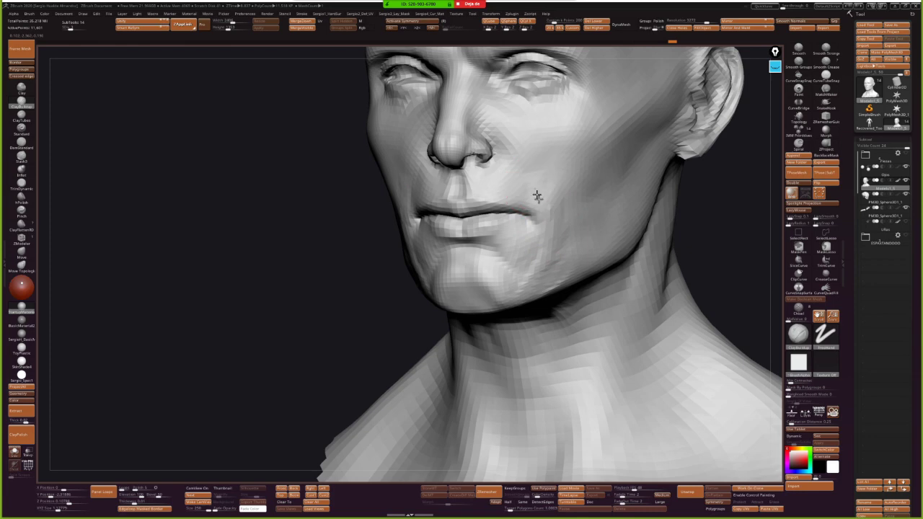
pyautogui.hotkey('ctrl', 'z')
pyautogui.hotkey('ctrl', 'z')
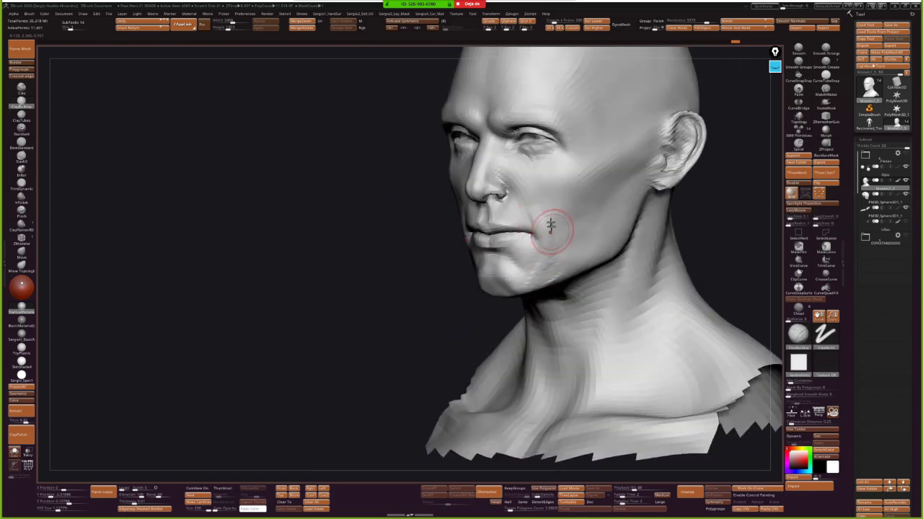
# - Deepen the crease below the mouth corner with DamStandard
pyautogui.moveTo(518, 303)
pyautogui.mouseDown(button='right')
pyautogui.moveTo(541, 296)
pyautogui.moveTo(528, 281)
pyautogui.mouseUp(button='right')
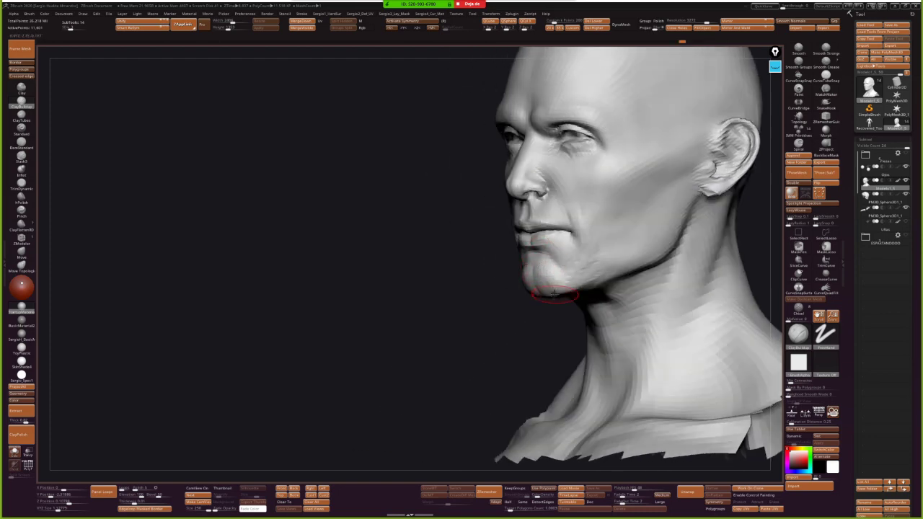
pyautogui.moveTo(542, 273)
pyautogui.mouseDown(button='right')
pyautogui.moveTo(526, 250)
pyautogui.moveTo(519, 270)
pyautogui.mouseUp(button='right')
pyautogui.press('b')
pyautogui.press('d')
pyautogui.press('s')
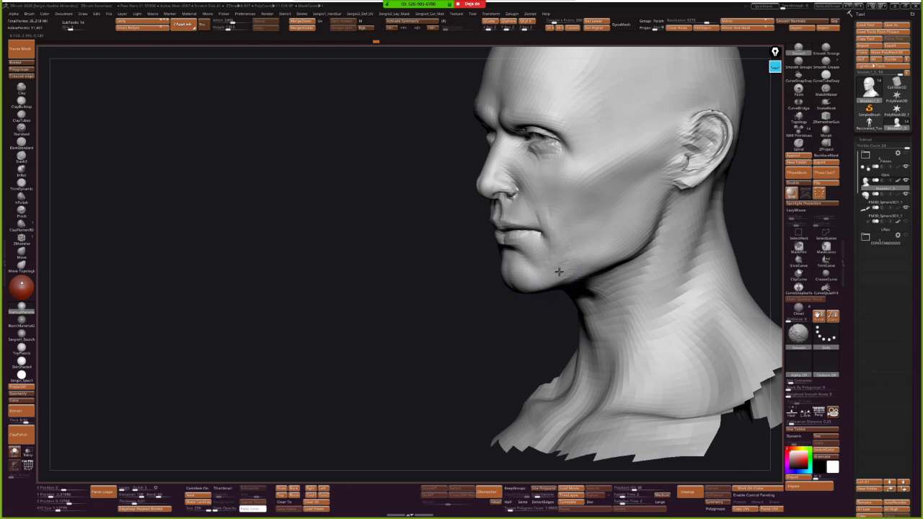
pyautogui.moveTo(557, 190)
pyautogui.mouseDown(button='right')
pyautogui.moveTo(553, 262)
pyautogui.moveTo(541, 262)
pyautogui.moveTo(537, 249)
pyautogui.mouseUp(button='right')
pyautogui.press('space')
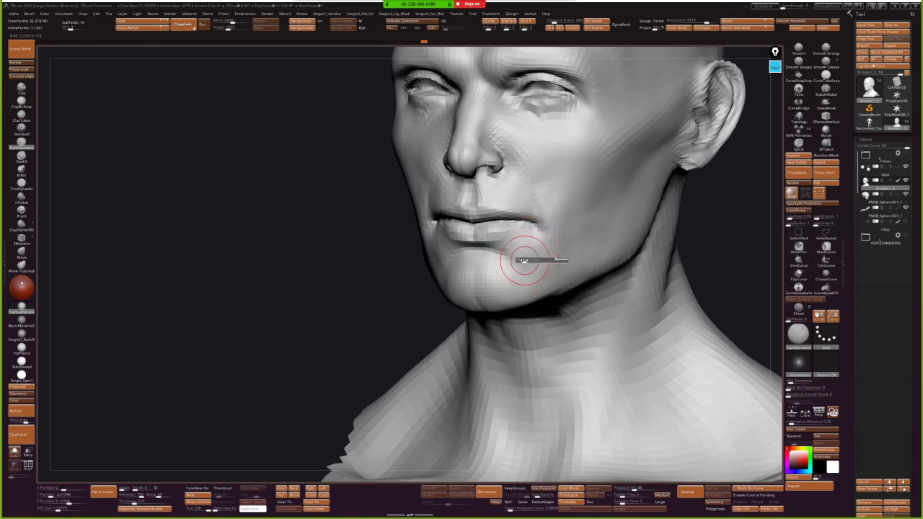
pyautogui.keyDown('alt'); pyautogui.moveTo(526, 262); pyautogui.dragTo(509, 252); pyautogui.keyUp('alt')
# - Roll the chin and mouth corners back to an earlier state in Undo History
pyautogui.press('b')
pyautogui.press('d')
pyautogui.press('s')
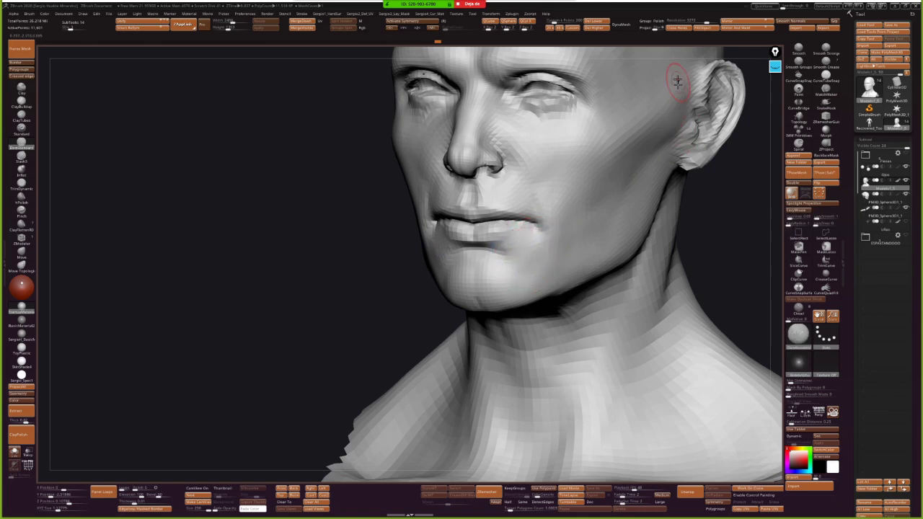
pyautogui.moveTo(403, 47)
pyautogui.mouseDown()
pyautogui.moveTo(157, 49)
pyautogui.moveTo(438, 43)
pyautogui.mouseUp()
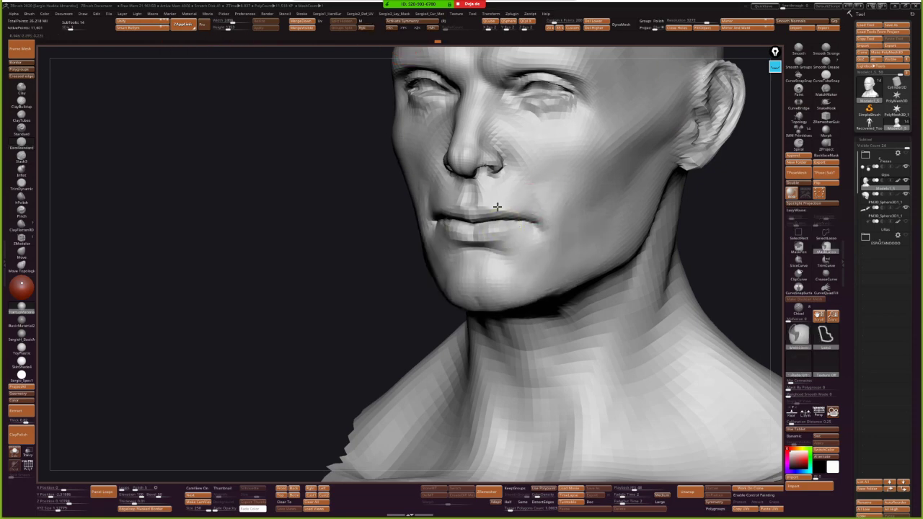
pyautogui.moveTo(458, 245)
pyautogui.keyDown('shift'); pyautogui.mouseDown(button='right')
pyautogui.moveTo(505, 246)
pyautogui.moveTo(455, 244)
pyautogui.mouseUp(button='right'); pyautogui.keyUp('shift')
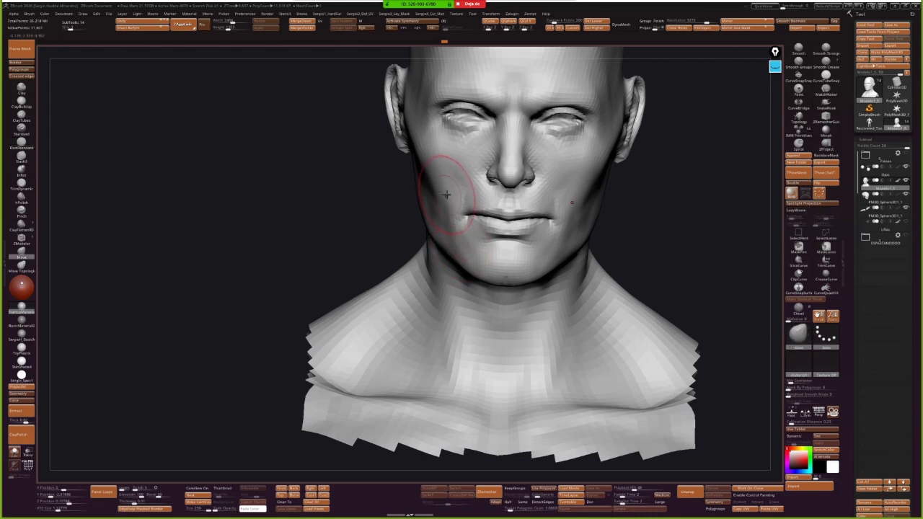
pyautogui.moveTo(433, 212)
pyautogui.mouseDown(button='right')
pyautogui.moveTo(482, 225)
pyautogui.moveTo(494, 207)
pyautogui.moveTo(489, 231)
pyautogui.mouseUp(button='right')
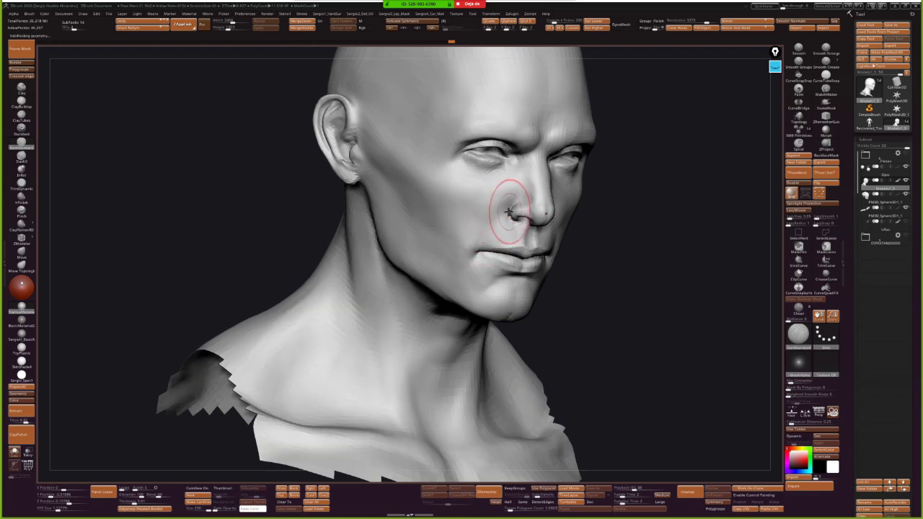
# - Build up the cheek beside the nose with ClayBuildup and smooth it
pyautogui.moveTo(461, 243); pyautogui.dragTo(478, 230, button='right')
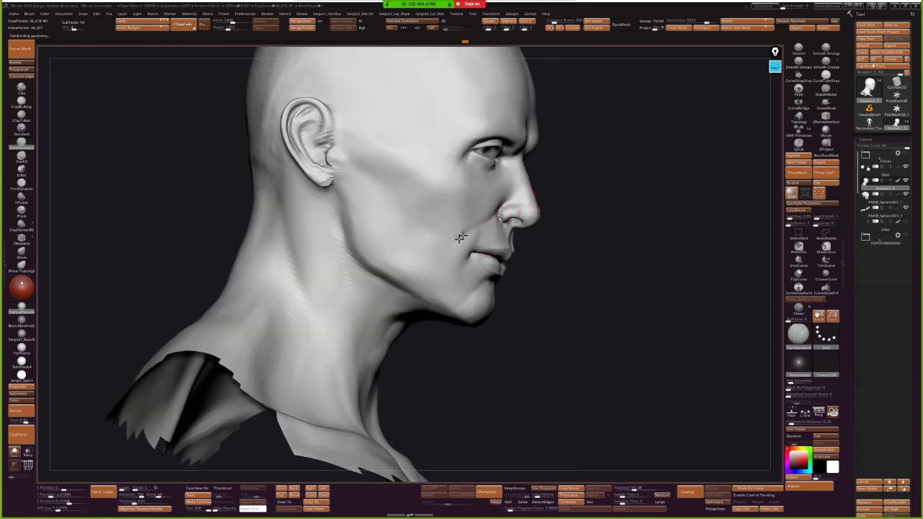
pyautogui.moveTo(491, 197)
pyautogui.mouseDown(button='right')
pyautogui.moveTo(492, 250)
pyautogui.moveTo(484, 227)
pyautogui.moveTo(392, 206)
pyautogui.moveTo(424, 195)
pyautogui.mouseUp(button='right')
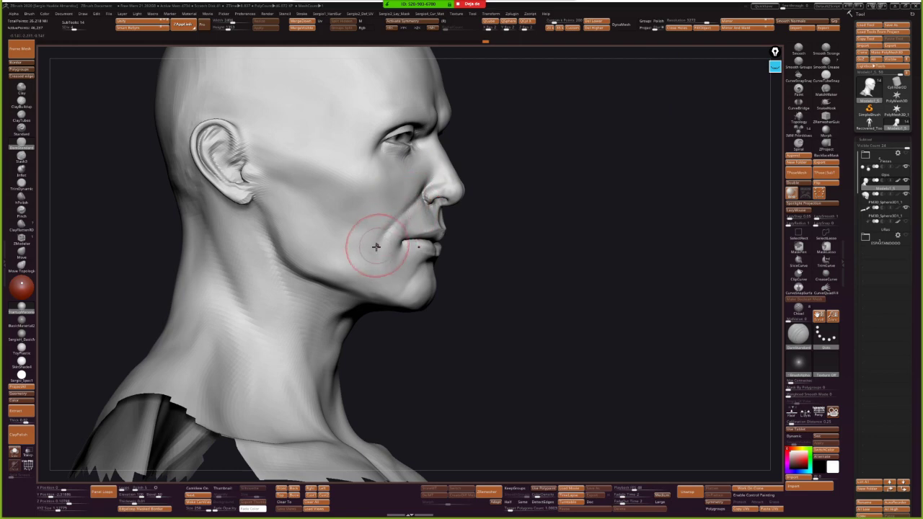
pyautogui.press('b')
pyautogui.press('c')
pyautogui.press('b')
pyautogui.moveTo(425, 174); pyautogui.dragTo(393, 210)
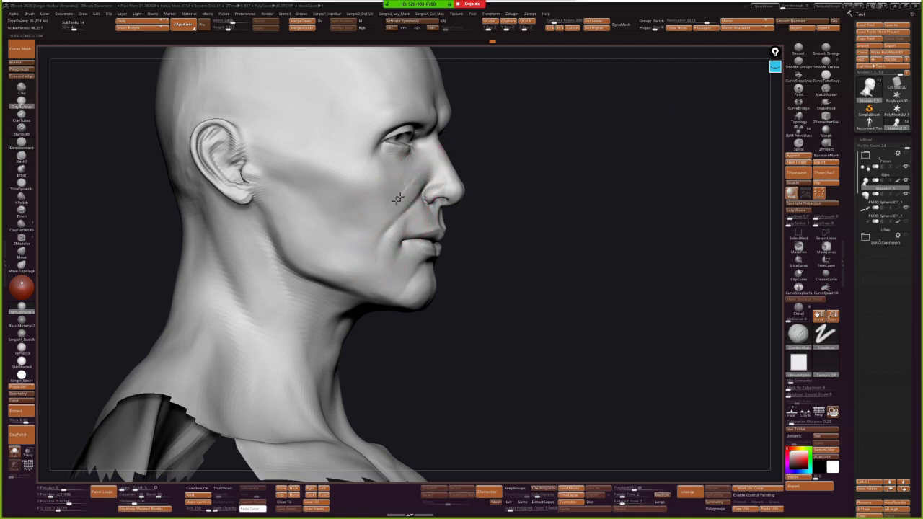
pyautogui.moveTo(385, 206)
pyautogui.keyDown('shift'); pyautogui.mouseDown()
pyautogui.moveTo(418, 181)
pyautogui.moveTo(370, 243)
pyautogui.moveTo(379, 224)
pyautogui.mouseUp(); pyautogui.keyUp('shift')
# - Smooth along the lower lip, then review the head from front and profile views
pyautogui.moveTo(392, 221)
pyautogui.mouseDown(button='right')
pyautogui.moveTo(392, 206)
pyautogui.moveTo(430, 254)
pyautogui.moveTo(423, 274)
pyautogui.mouseUp(button='right')
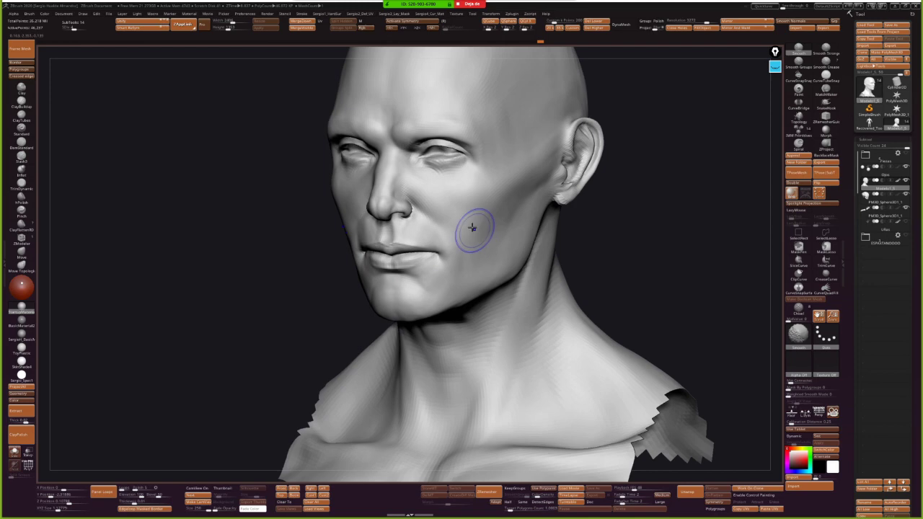
pyautogui.moveTo(468, 243); pyautogui.dragTo(412, 237, button='right')
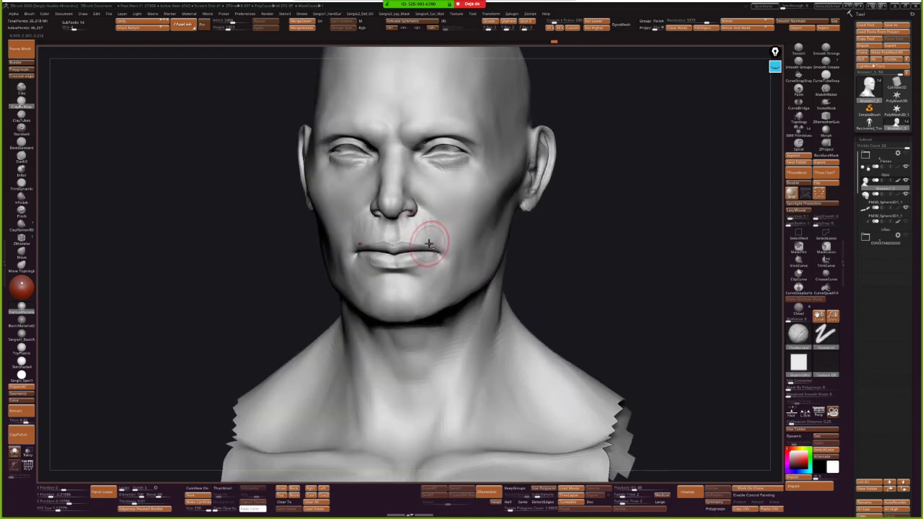
pyautogui.keyDown('shift'); pyautogui.moveTo(421, 238); pyautogui.dragTo(424, 230); pyautogui.keyUp('shift')
pyautogui.moveTo(430, 225)
pyautogui.mouseDown(button='right')
pyautogui.moveTo(368, 264)
pyautogui.moveTo(449, 236)
pyautogui.moveTo(449, 245)
pyautogui.mouseUp(button='right')
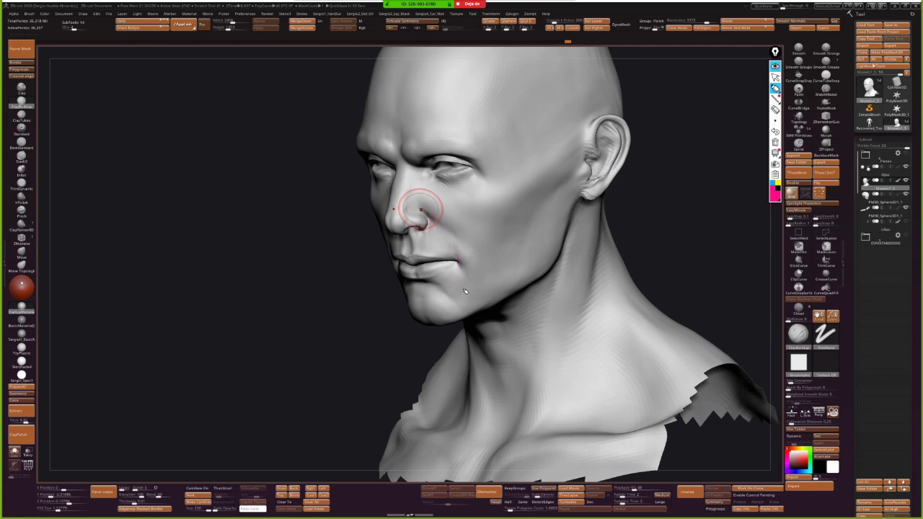
pyautogui.moveTo(412, 195); pyautogui.dragTo(429, 243)
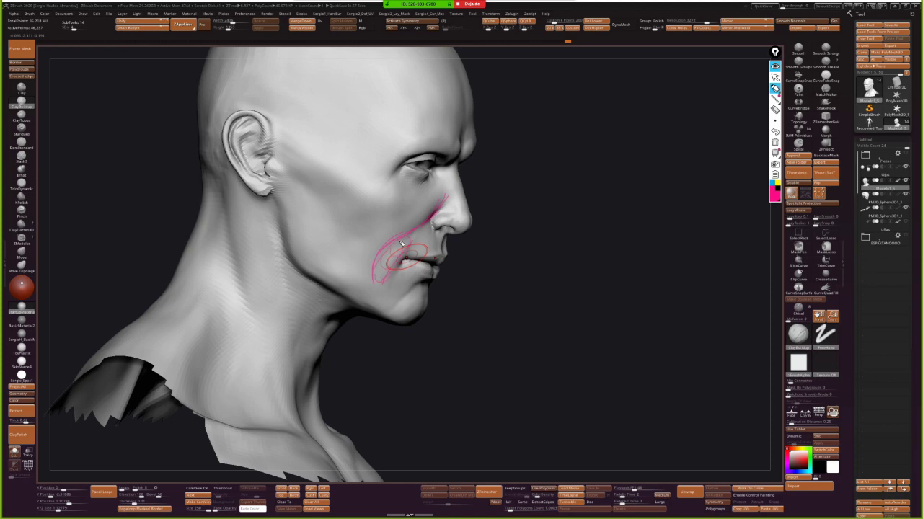
pyautogui.moveTo(488, 264)
pyautogui.mouseDown()
pyautogui.moveTo(387, 213)
pyautogui.moveTo(445, 201)
pyautogui.moveTo(433, 202)
pyautogui.mouseUp()
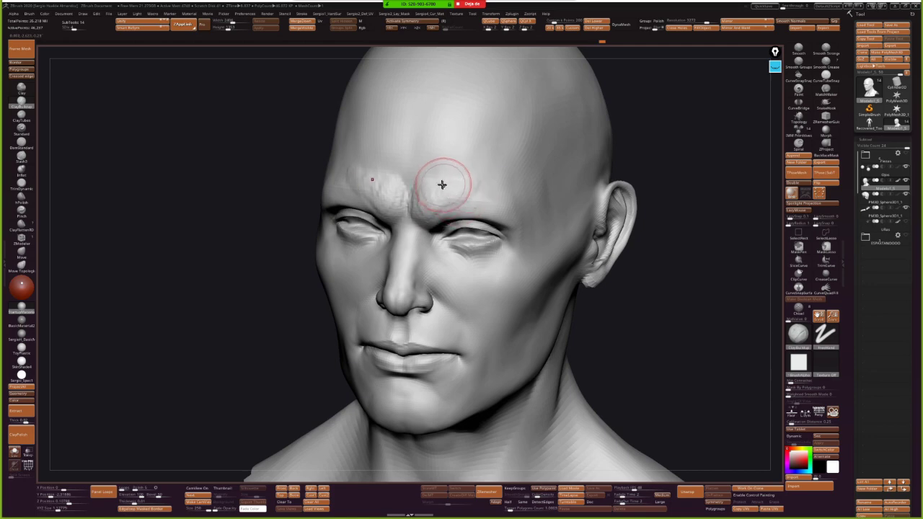
pyautogui.press('shift')
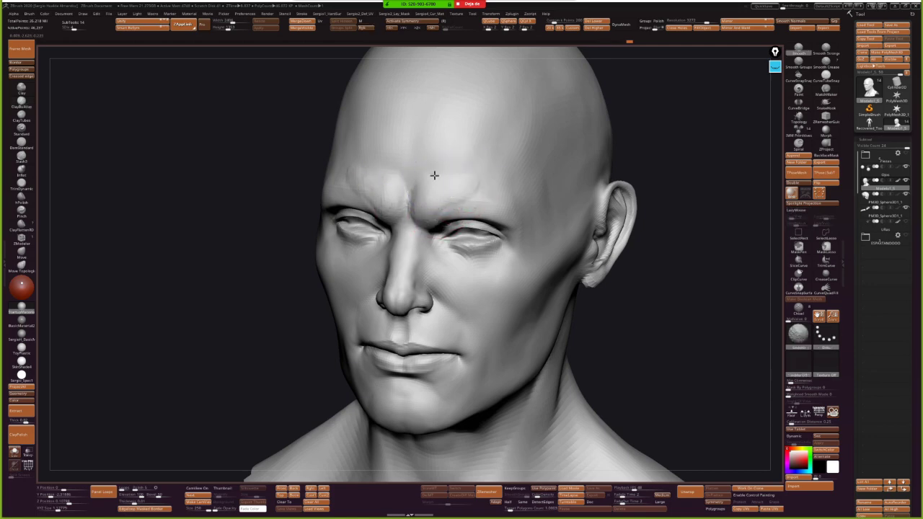
pyautogui.press('shift')
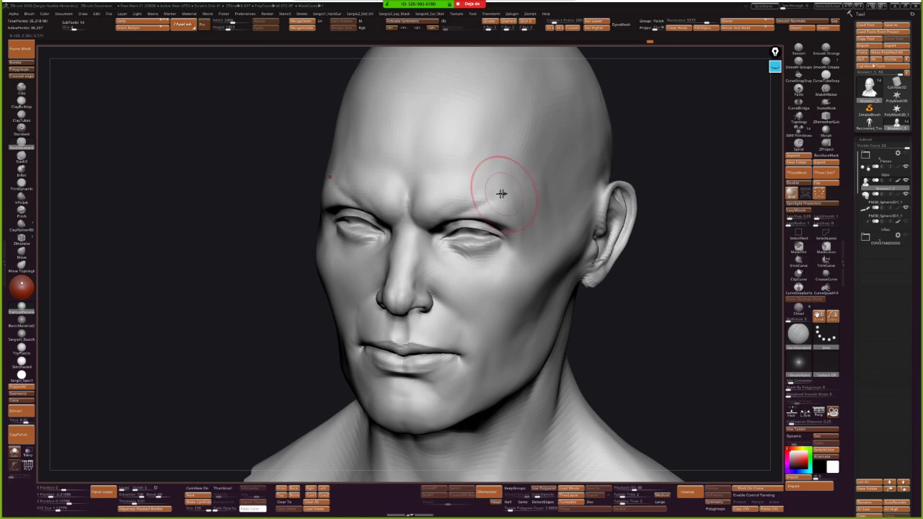
pyautogui.moveTo(450, 243)
pyautogui.keyDown('shift'); pyautogui.mouseDown(button='right')
pyautogui.moveTo(472, 207)
pyautogui.moveTo(502, 201)
pyautogui.moveTo(484, 206)
pyautogui.moveTo(507, 190)
pyautogui.mouseUp(button='right'); pyautogui.keyUp('shift')
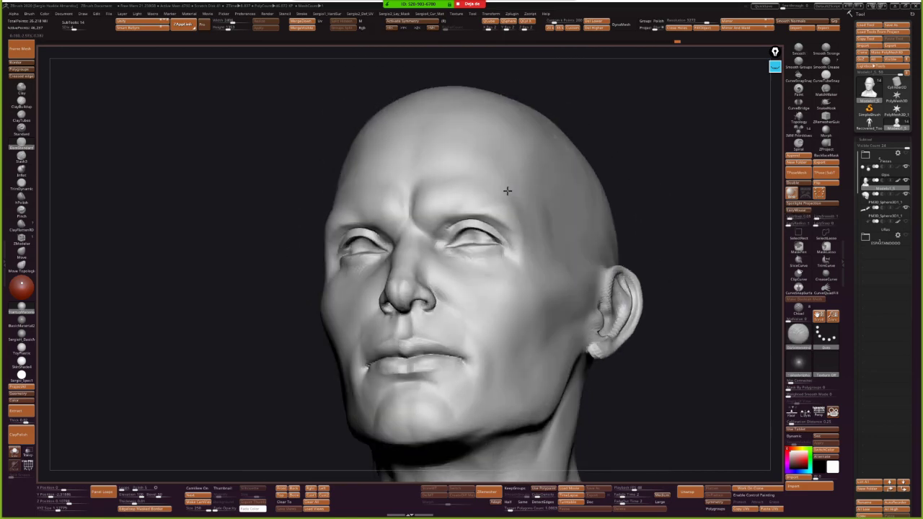
pyautogui.press('b')
pyautogui.press('c')
pyautogui.press('b')
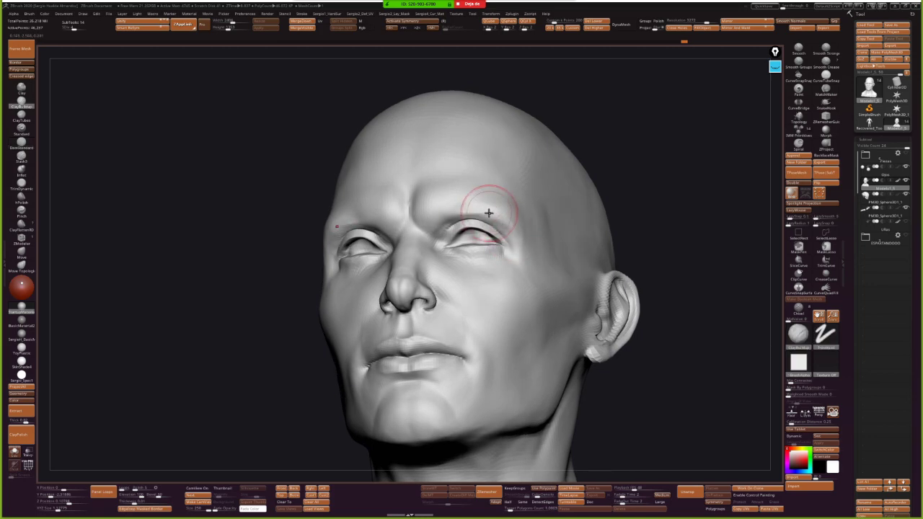
pyautogui.moveTo(497, 216)
pyautogui.mouseDown(button='right')
pyautogui.moveTo(476, 212)
pyautogui.moveTo(498, 211)
pyautogui.moveTo(488, 209)
pyautogui.moveTo(476, 339)
pyautogui.moveTo(462, 288)
pyautogui.moveTo(443, 265)
pyautogui.moveTo(482, 254)
pyautogui.mouseUp(button='right')
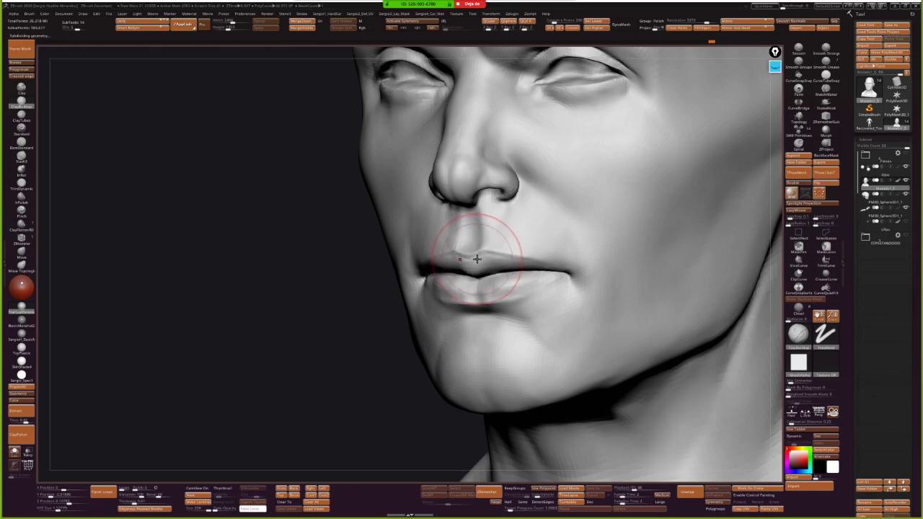
# - Build up the lip forms with ClayBuildup, then switch to smoothing them
pyautogui.press('ctrl')
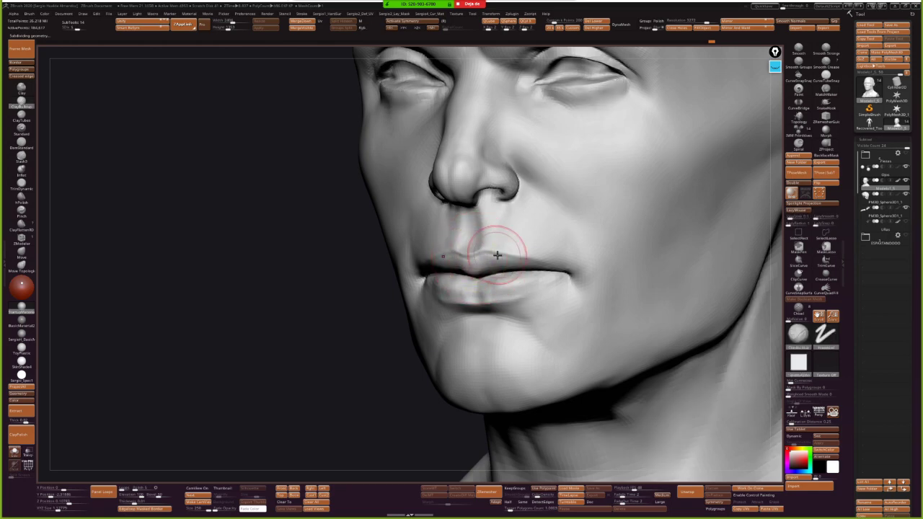
pyautogui.moveTo(484, 257); pyautogui.dragTo(470, 258, button='right')
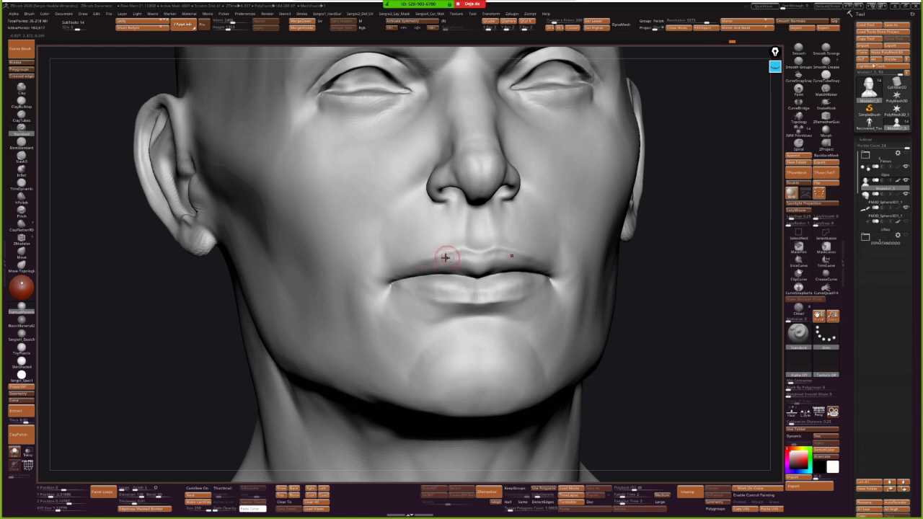
pyautogui.press('b')
pyautogui.press('c')
pyautogui.press('b')
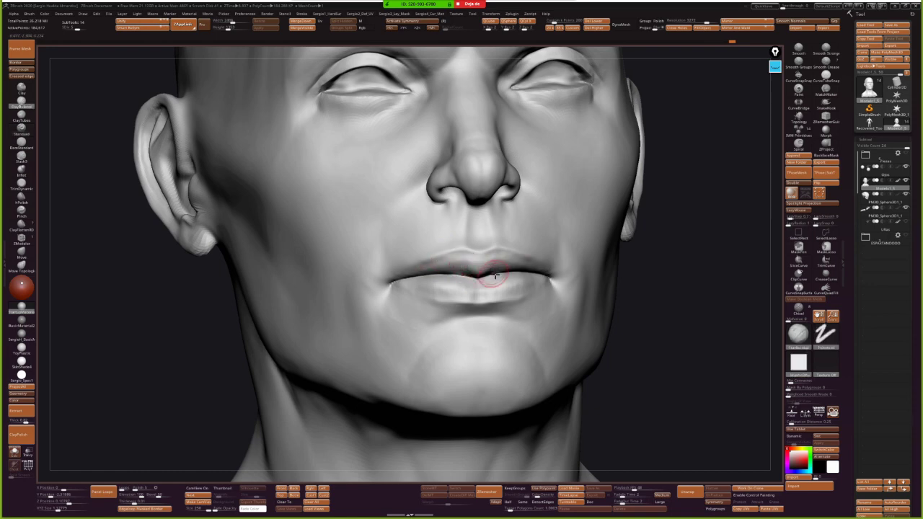
pyautogui.moveTo(496, 276); pyautogui.dragTo(482, 265, button='right')
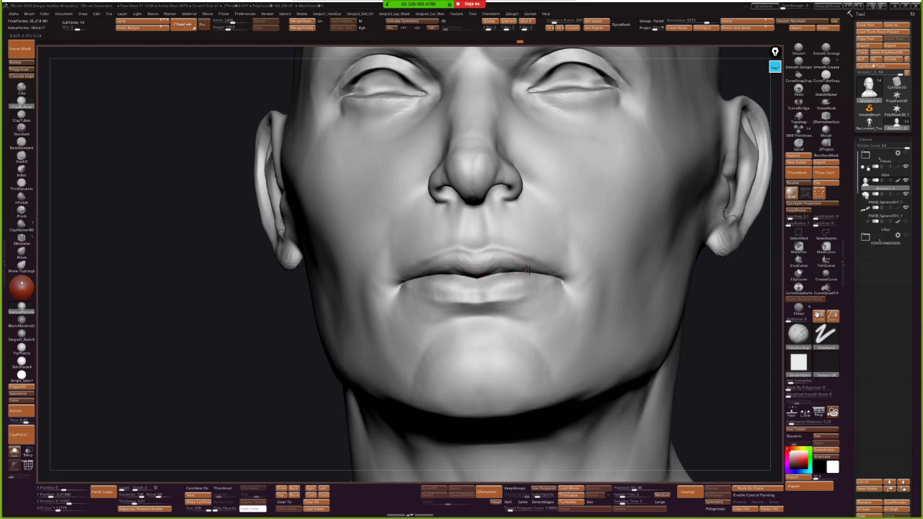
pyautogui.press('b')
pyautogui.press('s')
pyautogui.press('t')
# - Sculpt along the lower lip with the Standard brush and check it from three-quarter view
pyautogui.moveTo(515, 265)
pyautogui.mouseDown(button='right')
pyautogui.moveTo(490, 288)
pyautogui.moveTo(488, 270)
pyautogui.mouseUp(button='right')
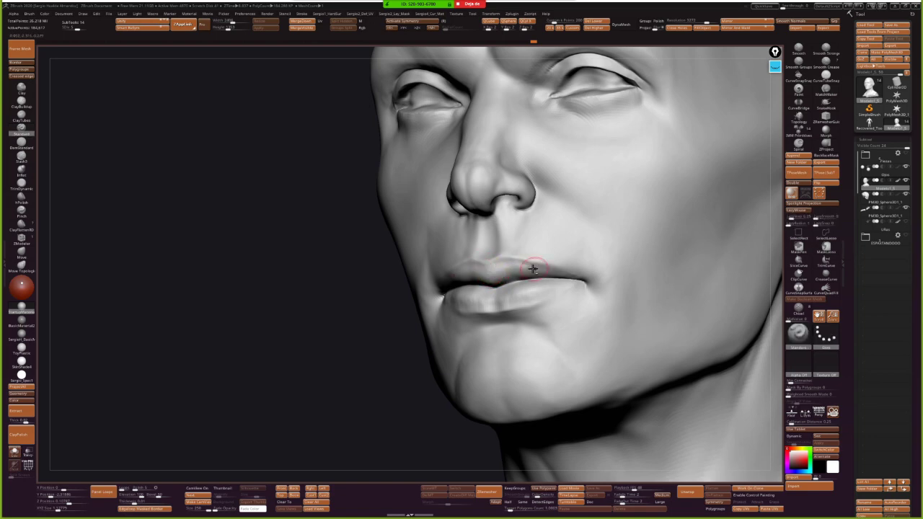
pyautogui.moveTo(533, 268); pyautogui.dragTo(501, 295, button='right')
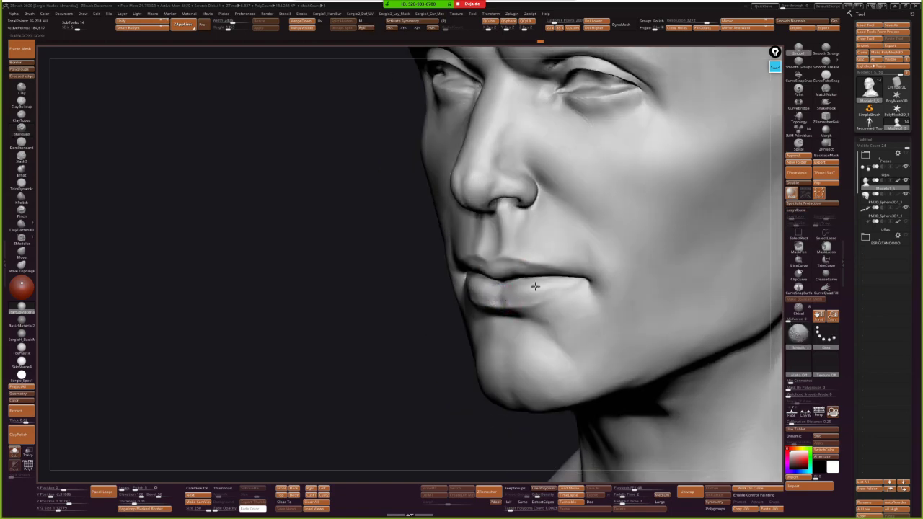
pyautogui.press('b')
pyautogui.press('s')
pyautogui.press('t')
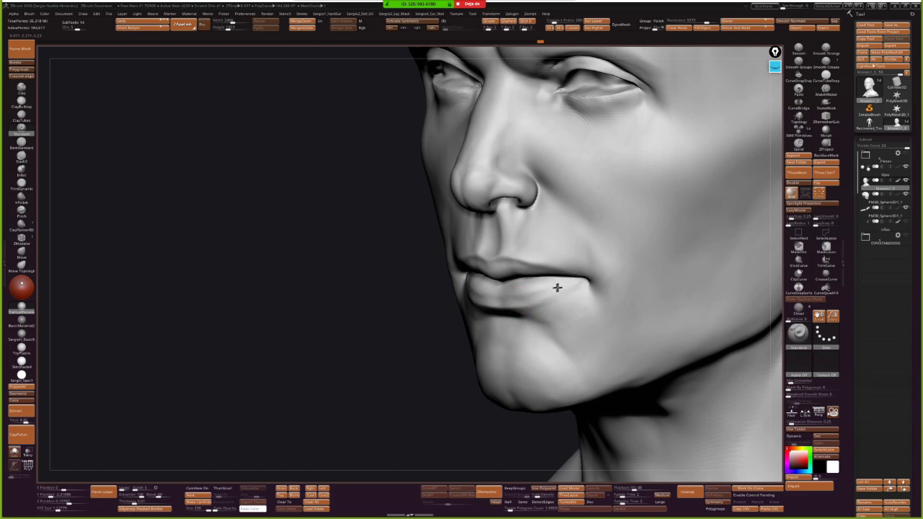
pyautogui.moveTo(557, 288); pyautogui.dragTo(514, 295)
pyautogui.press('f')
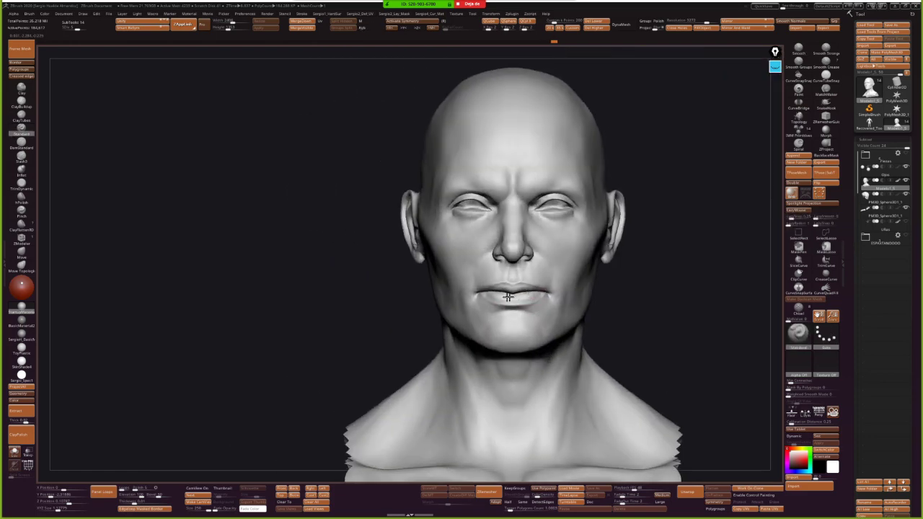
pyautogui.moveTo(509, 296)
pyautogui.mouseDown(button='right')
pyautogui.moveTo(501, 272)
pyautogui.moveTo(489, 280)
pyautogui.mouseUp(button='right')
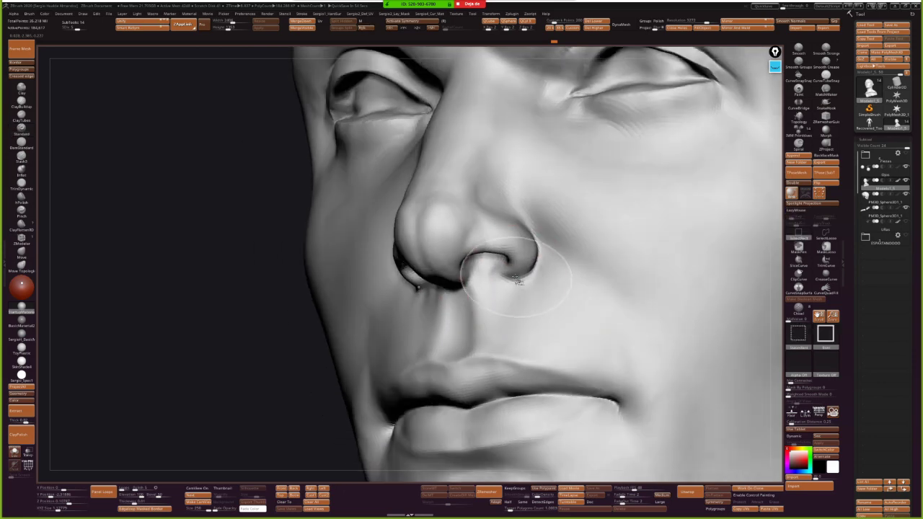
# - Build up and smooth the nostril with ClayBuildup, enlarging the brush and checking the profile
pyautogui.moveTo(498, 277); pyautogui.dragTo(512, 270, button='right')
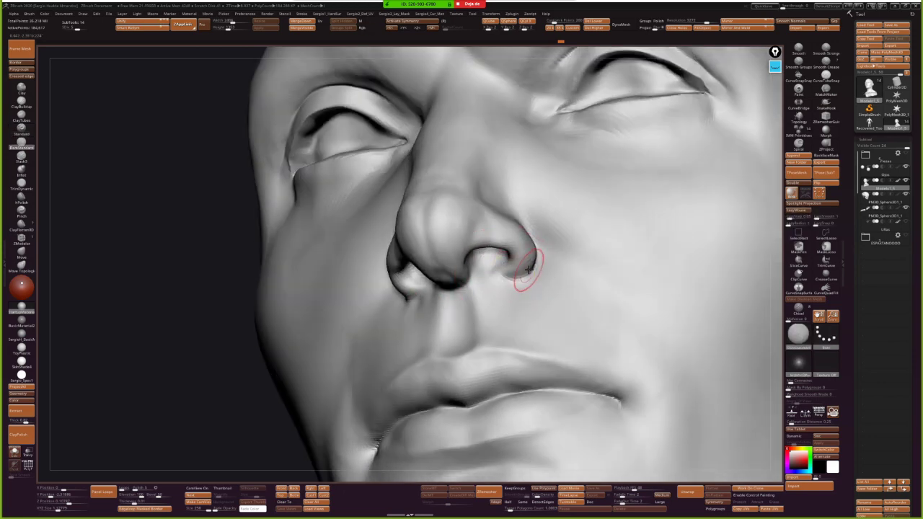
pyautogui.press('b')
pyautogui.press('c')
pyautogui.press('b')
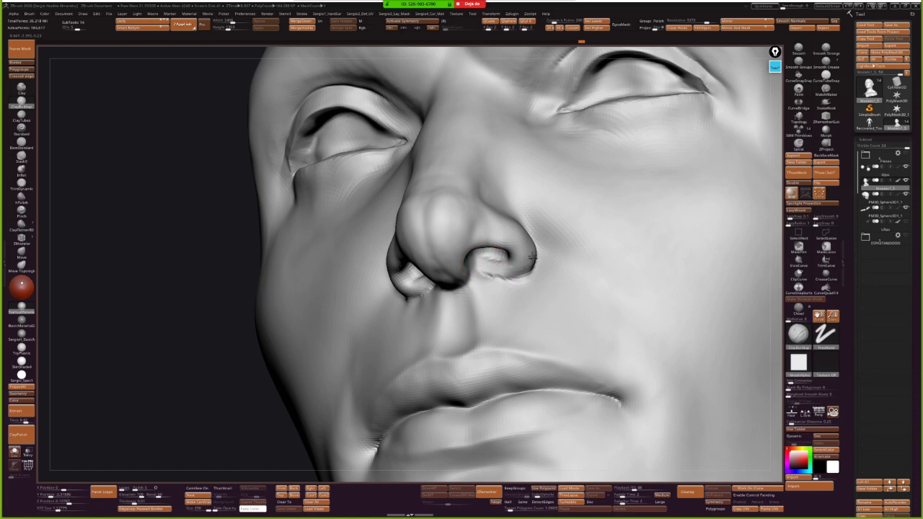
pyautogui.press('shift')
pyautogui.moveTo(518, 284); pyautogui.dragTo(489, 259, button='right')
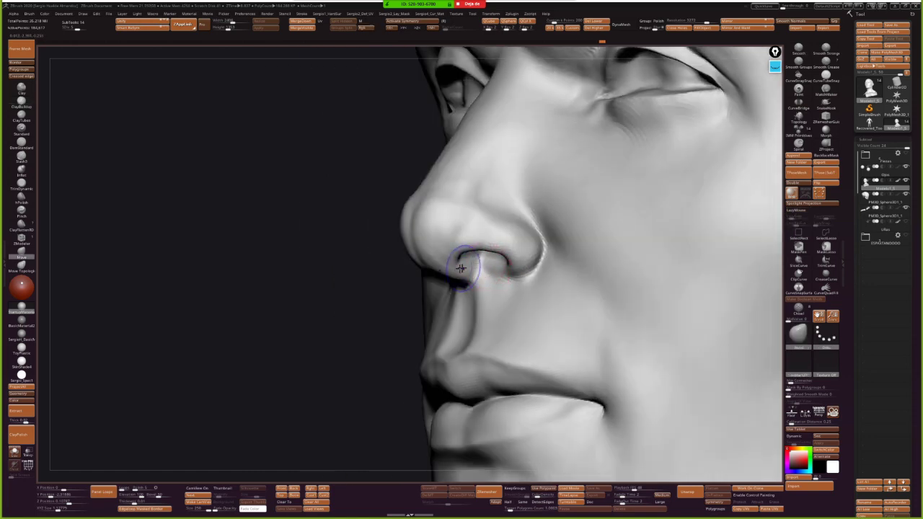
pyautogui.moveTo(460, 269); pyautogui.dragTo(513, 262, button='right')
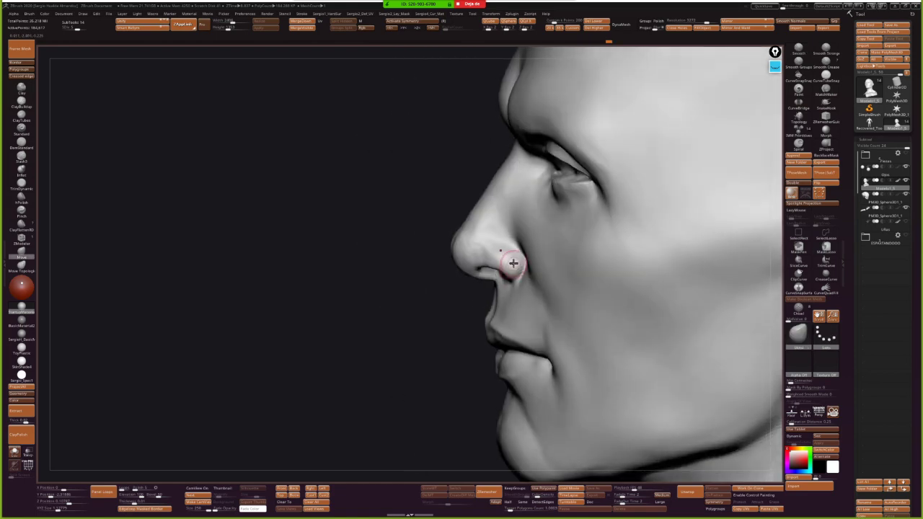
pyautogui.moveTo(512, 260); pyautogui.dragTo(513, 256)
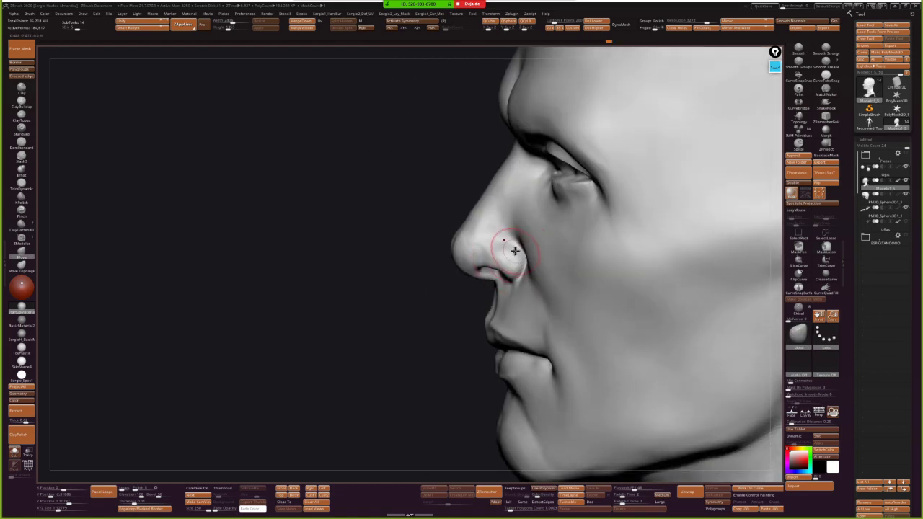
pyautogui.moveTo(500, 245); pyautogui.dragTo(489, 251, button='right')
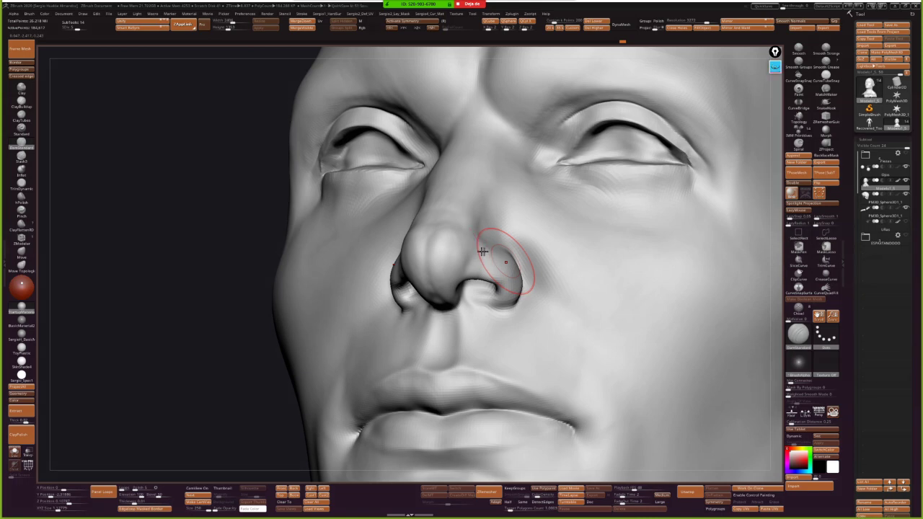
pyautogui.moveTo(488, 254)
pyautogui.mouseDown(button='right')
pyautogui.moveTo(529, 268)
pyautogui.moveTo(477, 265)
pyautogui.mouseUp(button='right')
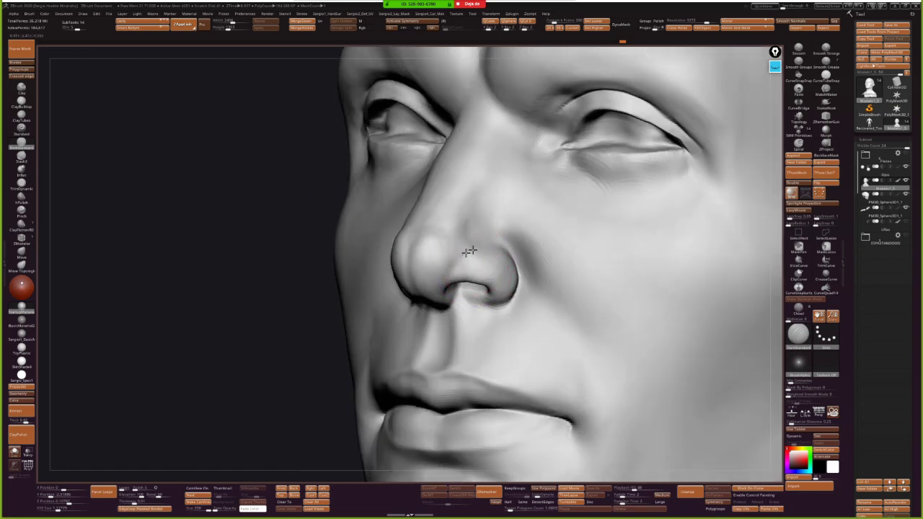
pyautogui.moveTo(498, 244); pyautogui.dragTo(499, 245, button='right')
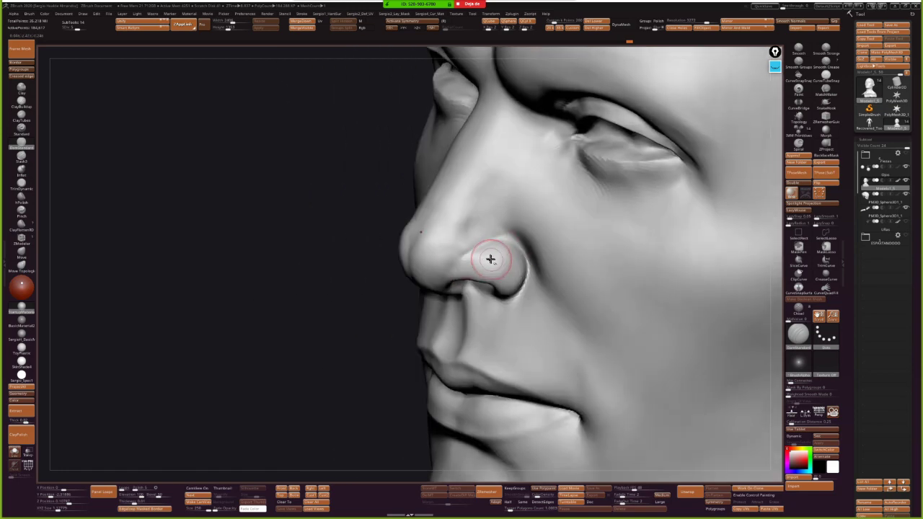
# - Further build up and smooth the nostril wing from front and three-quarter views
pyautogui.press('b')
pyautogui.press('c')
pyautogui.press('b')
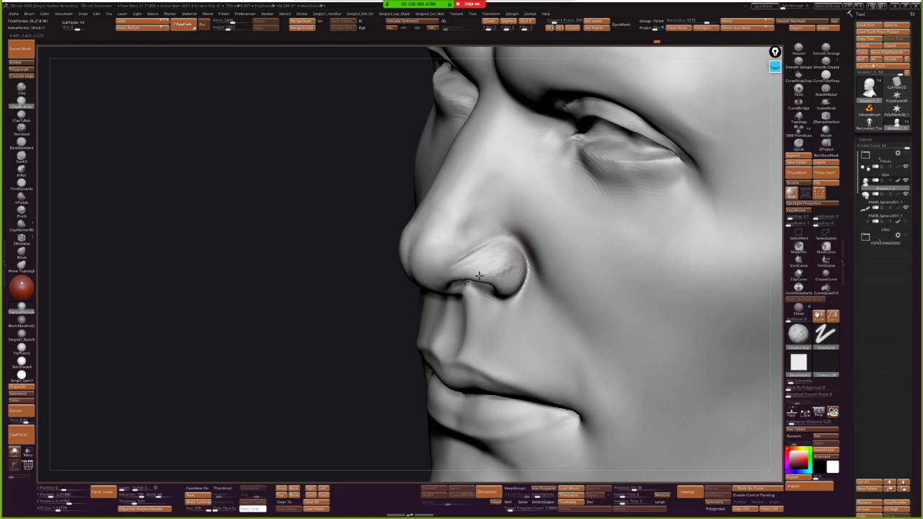
pyautogui.press('shift')
pyautogui.moveTo(495, 243); pyautogui.dragTo(477, 232, button='right')
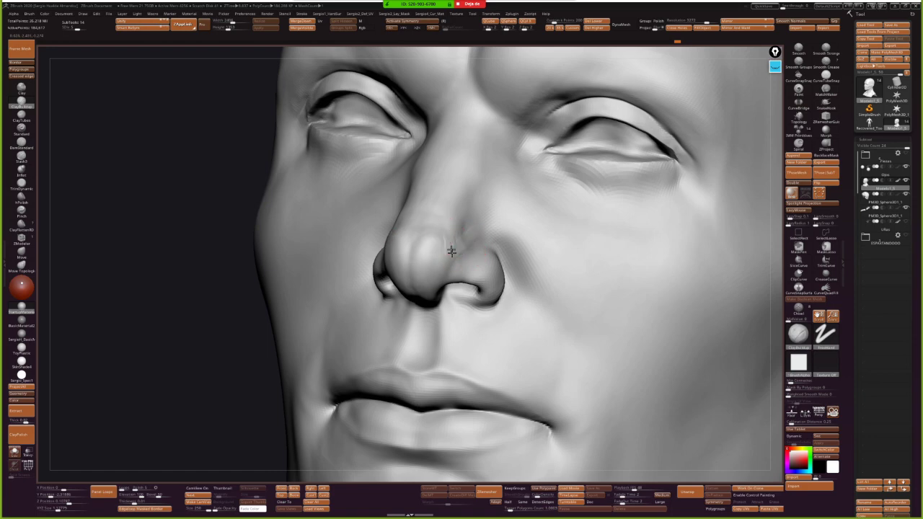
pyautogui.press('shift')
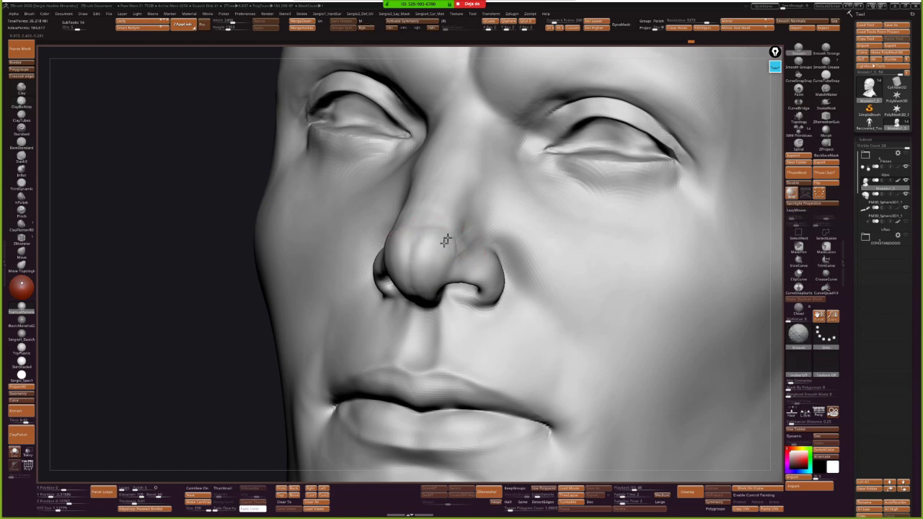
pyautogui.moveTo(457, 237)
pyautogui.mouseDown(button='right')
pyautogui.moveTo(478, 241)
pyautogui.moveTo(457, 221)
pyautogui.moveTo(470, 216)
pyautogui.mouseUp(button='right')
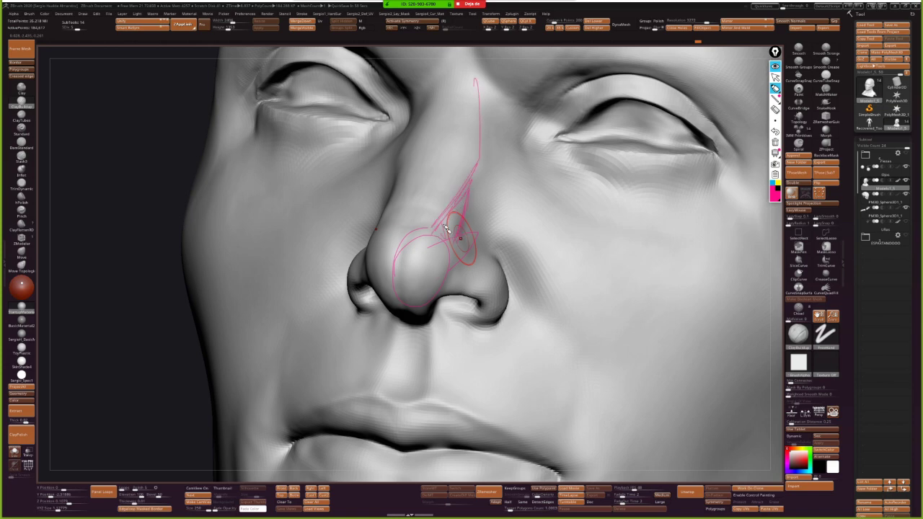
pyautogui.press('Escape')
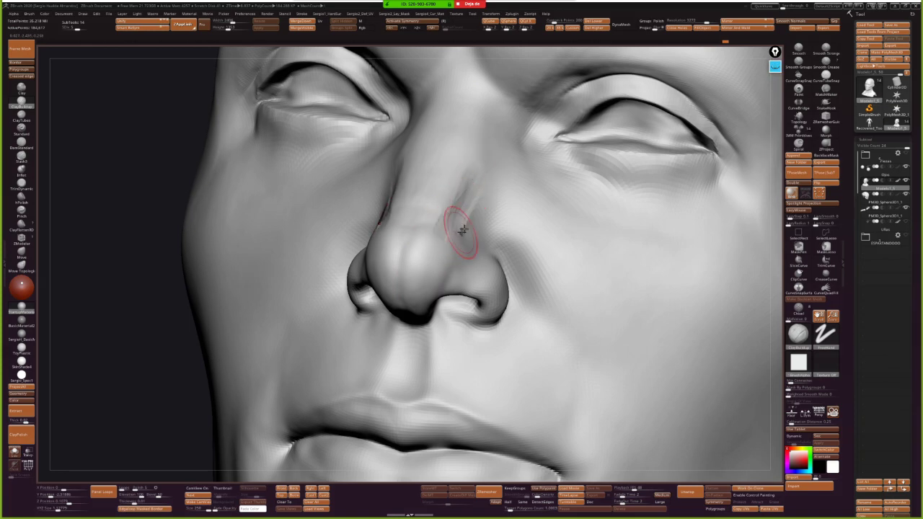
pyautogui.press('shift')
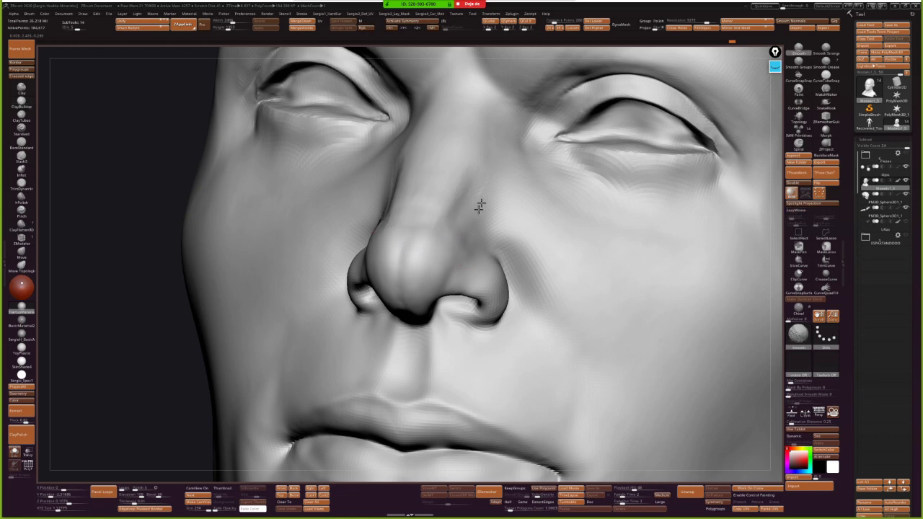
# - Frame the head and orbit it toward the ear, with Smooth active
pyautogui.press('f')
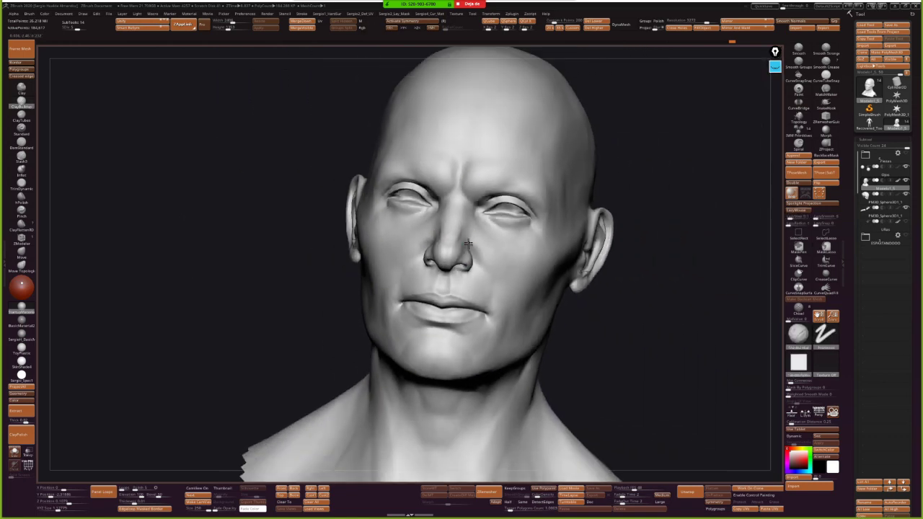
pyautogui.keyDown('ctrl'); pyautogui.moveTo(468, 238); pyautogui.dragTo(446, 268, button='right'); pyautogui.keyUp('ctrl')
pyautogui.press('shift')
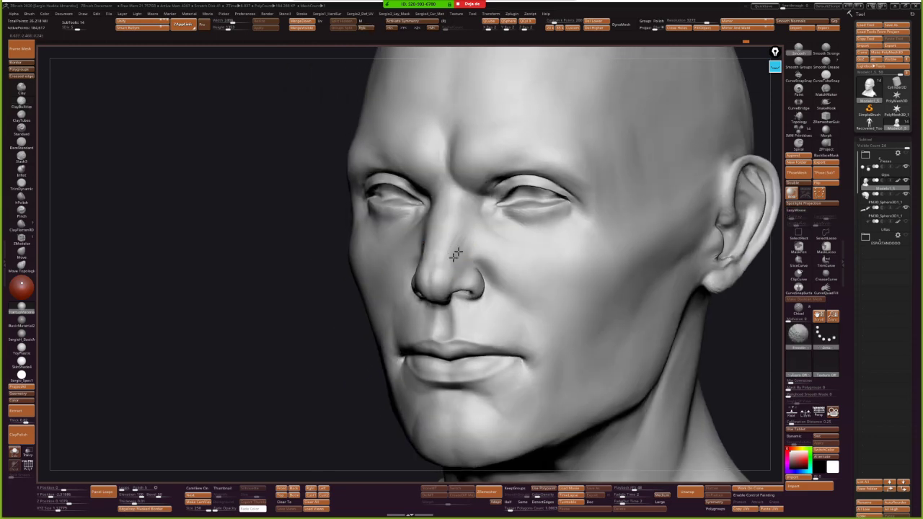
pyautogui.moveTo(449, 257)
pyautogui.keyDown('shift'); pyautogui.mouseDown(button='right')
pyautogui.moveTo(449, 244)
pyautogui.moveTo(487, 207)
pyautogui.moveTo(470, 244)
pyautogui.moveTo(492, 219)
pyautogui.moveTo(474, 216)
pyautogui.moveTo(499, 268)
pyautogui.moveTo(570, 269)
pyautogui.moveTo(509, 254)
pyautogui.moveTo(519, 286)
pyautogui.moveTo(491, 310)
pyautogui.moveTo(485, 281)
pyautogui.mouseUp(button='right'); pyautogui.keyUp('shift')
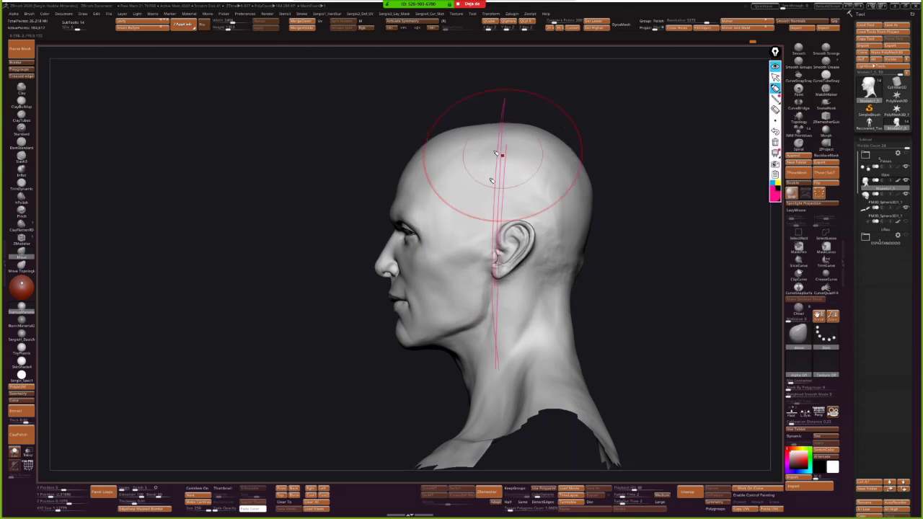
pyautogui.moveTo(505, 154); pyautogui.dragTo(525, 247, button='right')
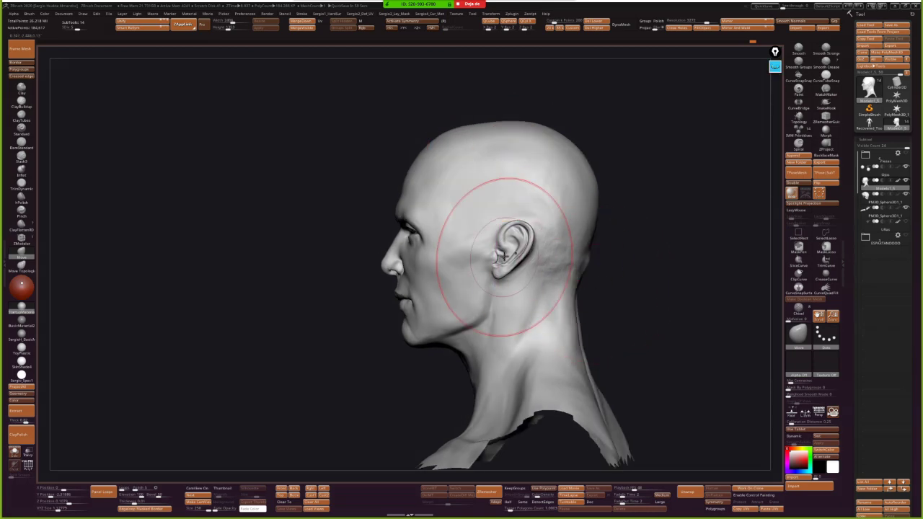
pyautogui.moveTo(524, 248)
pyautogui.mouseDown(button='right')
pyautogui.moveTo(481, 289)
pyautogui.moveTo(503, 262)
pyautogui.mouseUp(button='right')
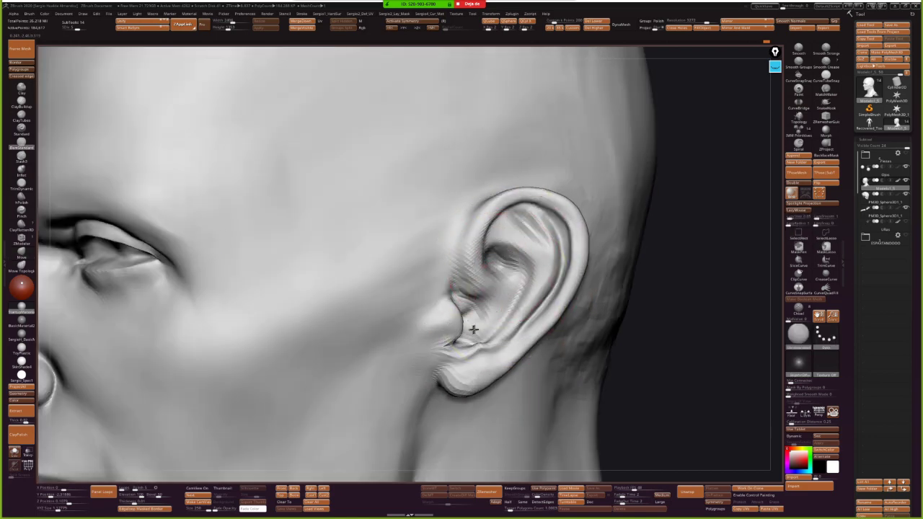
# - Sculpt and smooth the tragus, lower tragus and earlobe junction of the ear
pyautogui.keyDown('ctrl'); pyautogui.moveTo(466, 316); pyautogui.dragTo(466, 340, button='right'); pyautogui.keyUp('ctrl')
pyautogui.moveTo(443, 299)
pyautogui.mouseDown()
pyautogui.moveTo(469, 332)
pyautogui.moveTo(473, 325)
pyautogui.mouseUp()
pyautogui.moveTo(469, 339)
pyautogui.keyDown('ctrl'); pyautogui.mouseDown(button='right')
pyautogui.moveTo(469, 312)
pyautogui.moveTo(467, 339)
pyautogui.mouseUp(button='right'); pyautogui.keyUp('ctrl')
pyautogui.moveTo(455, 336); pyautogui.dragTo(472, 346)
pyautogui.keyDown('ctrl'); pyautogui.moveTo(465, 346); pyautogui.dragTo(462, 342, button='right'); pyautogui.keyUp('ctrl')
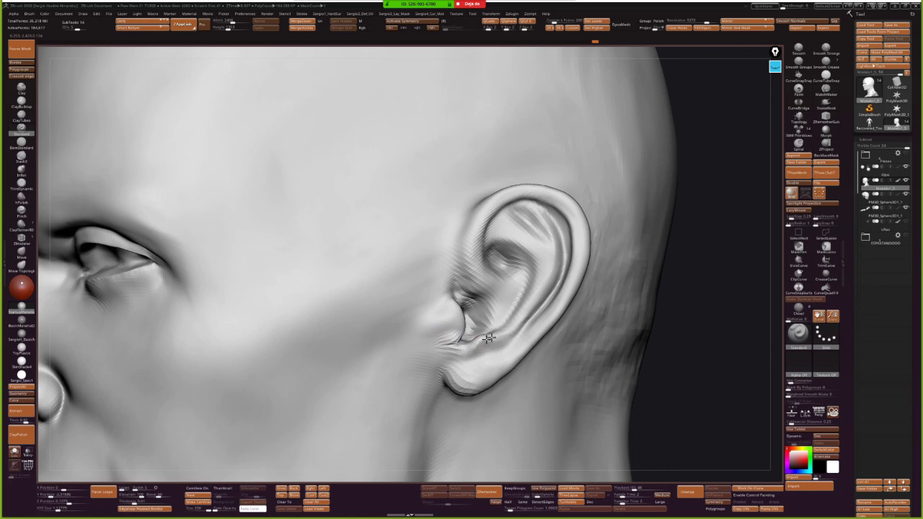
pyautogui.keyDown('ctrl'); pyautogui.moveTo(488, 339); pyautogui.dragTo(488, 364, button='right'); pyautogui.keyUp('ctrl')
pyautogui.moveTo(466, 328); pyautogui.dragTo(472, 350)
pyautogui.keyDown('ctrl'); pyautogui.moveTo(465, 346); pyautogui.dragTo(498, 333, button='right'); pyautogui.keyUp('ctrl')
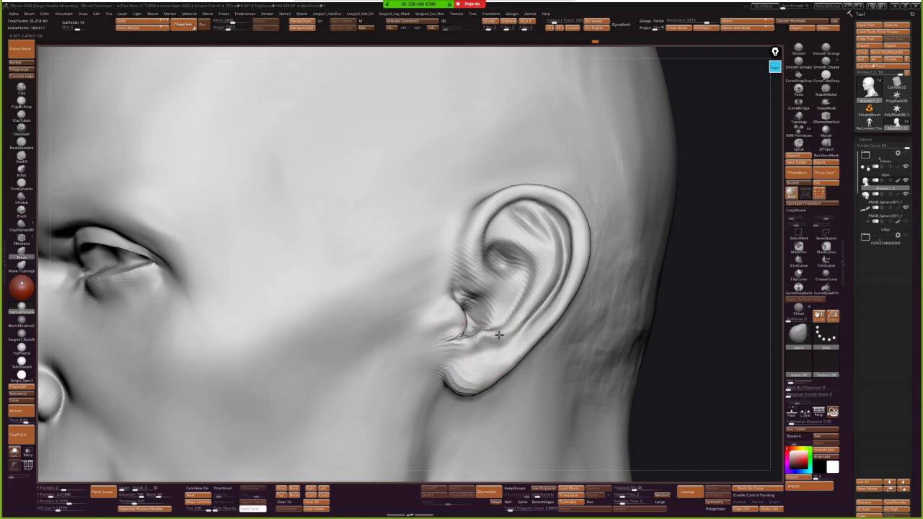
pyautogui.moveTo(454, 295); pyautogui.dragTo(451, 312)
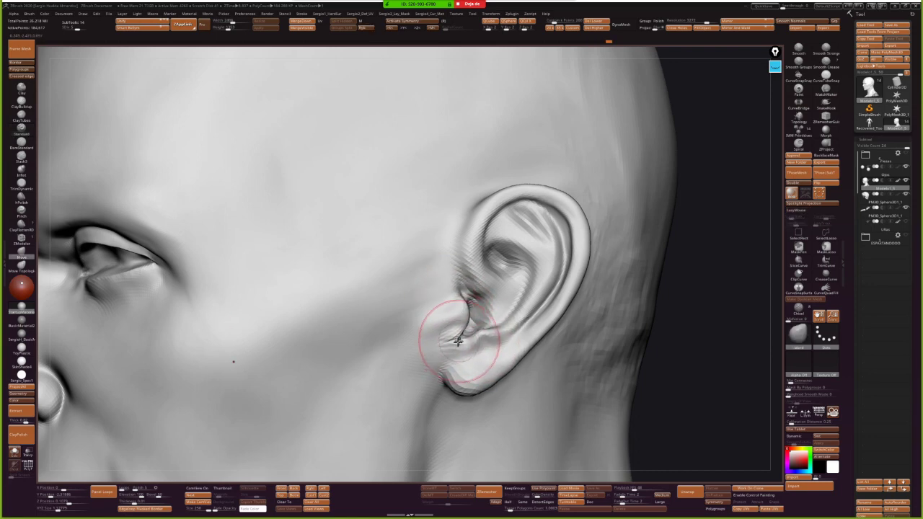
# - Deepen the ear's concha and upper inner folds, then build up the upper concha with ClayBuildup
pyautogui.moveTo(495, 313); pyautogui.dragTo(532, 264, button='right')
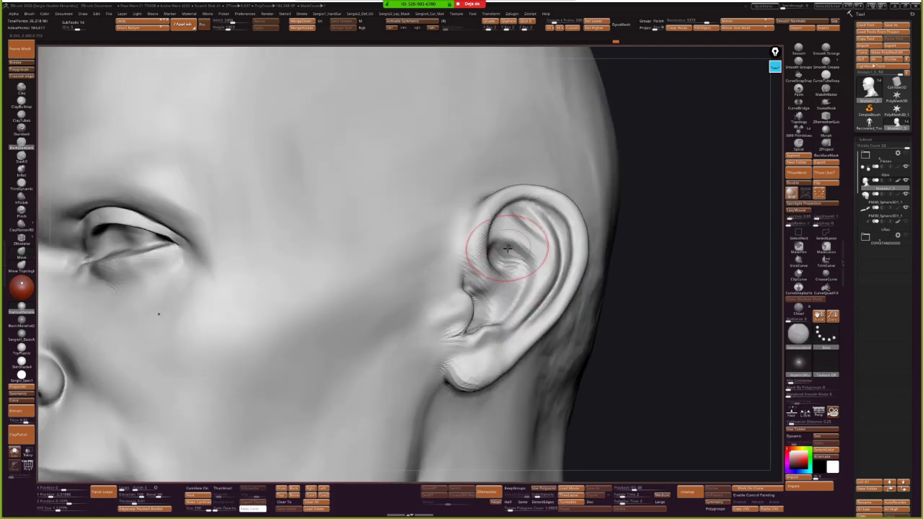
pyautogui.moveTo(505, 253)
pyautogui.mouseDown()
pyautogui.moveTo(519, 267)
pyautogui.moveTo(530, 242)
pyautogui.mouseUp()
pyautogui.moveTo(531, 241); pyautogui.dragTo(537, 240, button='right')
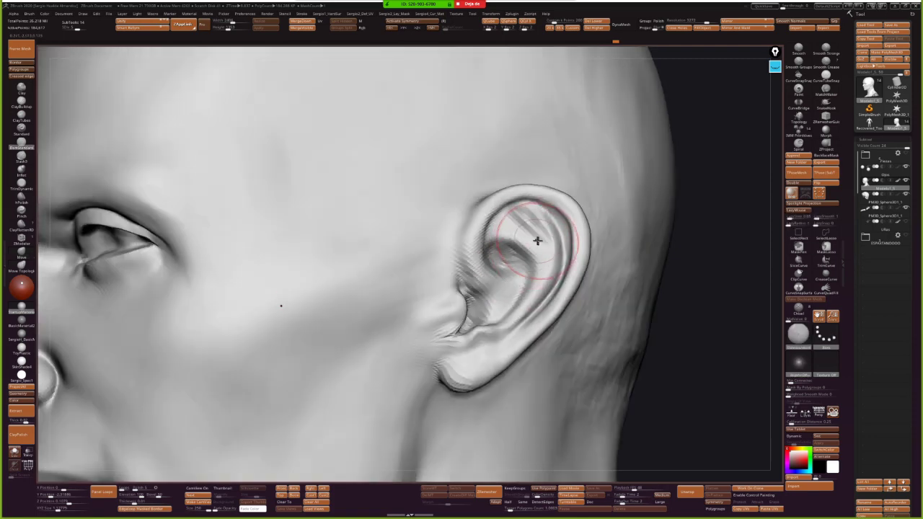
pyautogui.moveTo(532, 207); pyautogui.dragTo(541, 223)
pyautogui.moveTo(541, 288)
pyautogui.mouseDown()
pyautogui.moveTo(531, 248)
pyautogui.moveTo(515, 268)
pyautogui.mouseUp()
pyautogui.moveTo(515, 268); pyautogui.dragTo(510, 236, button='right')
pyautogui.press('b')
pyautogui.press('c')
# - Select DamStandard, frame the whole head, and orbit to a new angle
pyautogui.press('b')
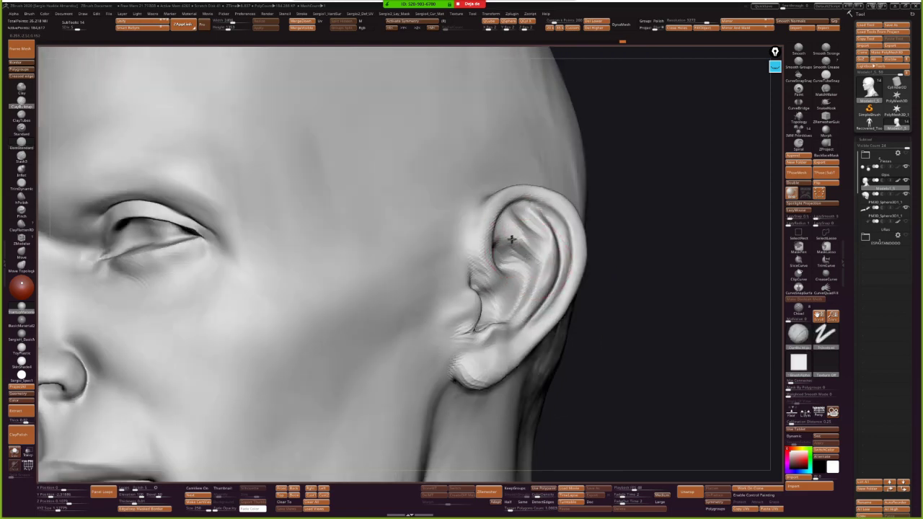
pyautogui.moveTo(510, 236); pyautogui.dragTo(499, 244)
pyautogui.moveTo(559, 231)
pyautogui.mouseDown(button='right')
pyautogui.moveTo(540, 237)
pyautogui.moveTo(498, 289)
pyautogui.moveTo(504, 301)
pyautogui.mouseUp(button='right')
pyautogui.press('b')
pyautogui.press('d')
pyautogui.press('s')
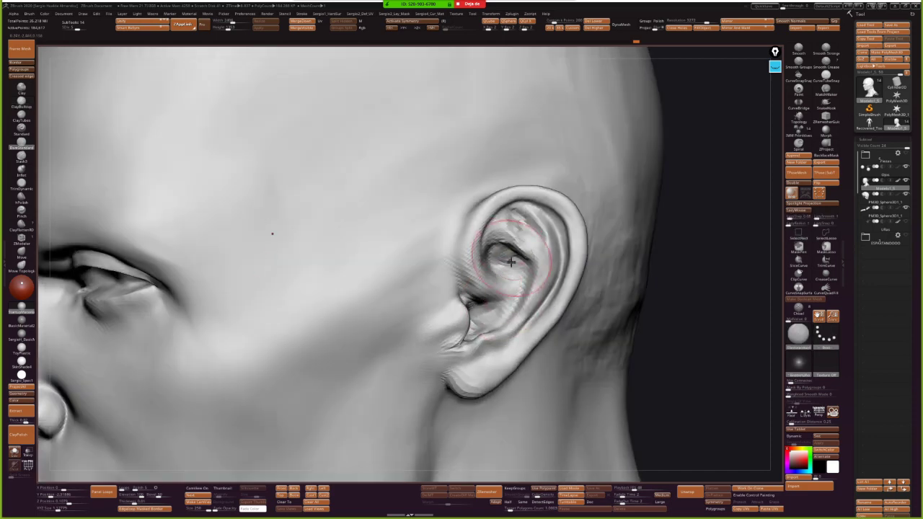
pyautogui.press('f')
pyautogui.moveTo(485, 272)
pyautogui.mouseDown(button='right')
pyautogui.moveTo(524, 295)
pyautogui.moveTo(495, 258)
pyautogui.moveTo(525, 293)
pyautogui.moveTo(516, 275)
pyautogui.moveTo(427, 309)
pyautogui.mouseUp(button='right')
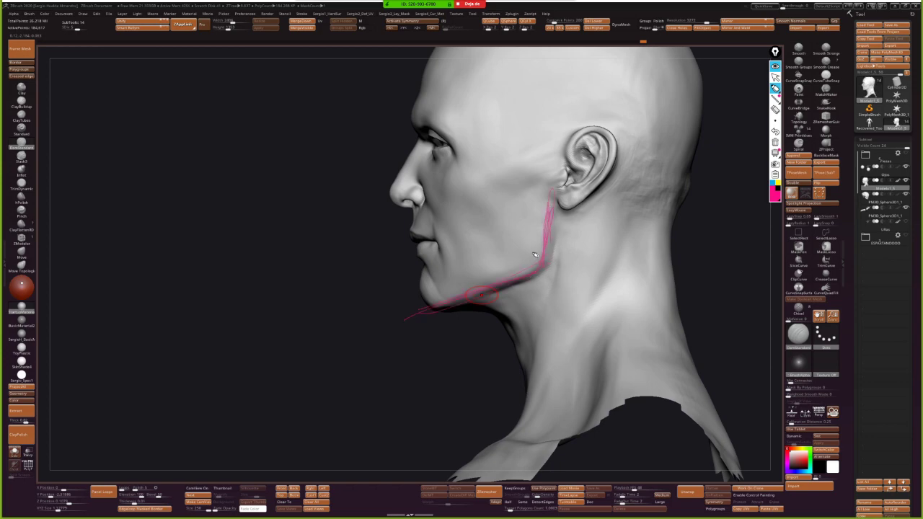
# - Build up clay along the jawline toward the neck with ClayBuildup from a three-quarter view
pyautogui.moveTo(540, 256); pyautogui.dragTo(433, 305, button='right')
pyautogui.press('space')
pyautogui.press('b')
pyautogui.press('c')
pyautogui.press('b')
pyautogui.moveTo(430, 318)
pyautogui.mouseDown()
pyautogui.moveTo(496, 296)
pyautogui.moveTo(526, 303)
pyautogui.moveTo(505, 311)
pyautogui.moveTo(507, 328)
pyautogui.moveTo(479, 336)
pyautogui.moveTo(493, 300)
pyautogui.mouseUp()
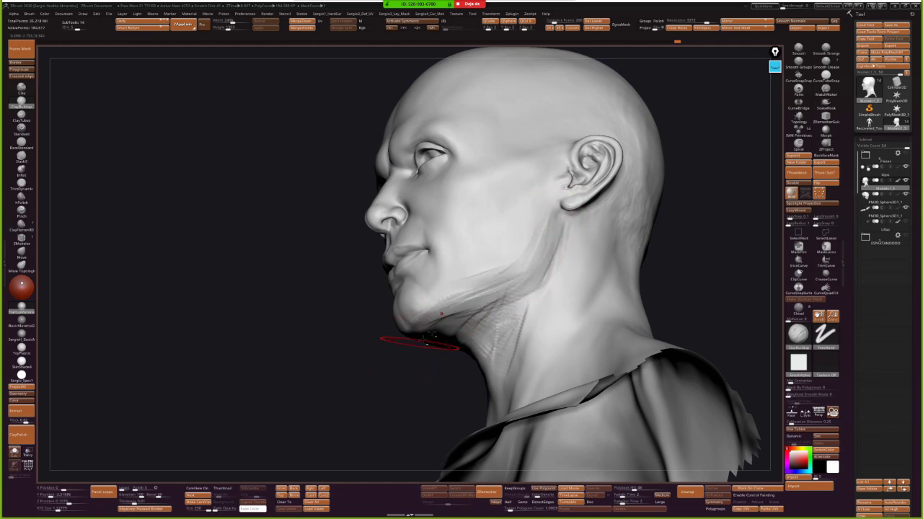
pyautogui.moveTo(382, 340); pyautogui.dragTo(505, 310)
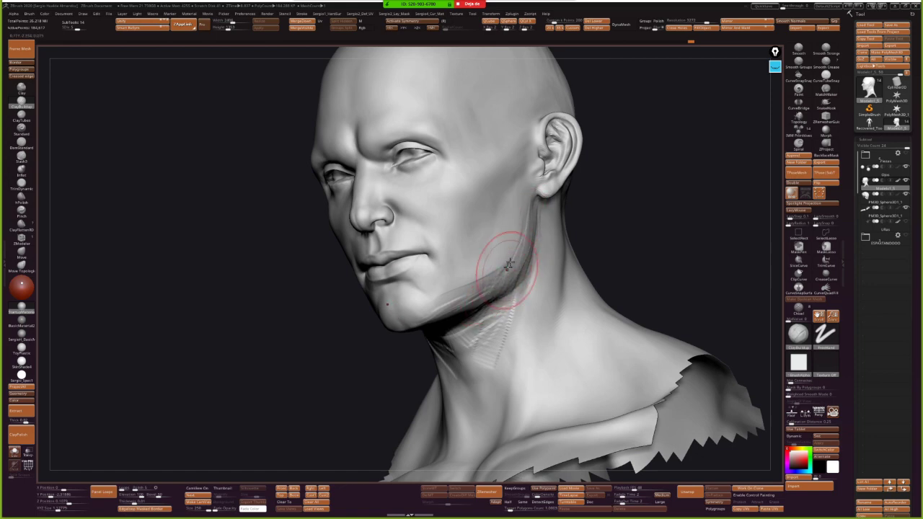
# - Smooth the jawline under the ear and into the neck, then return to front view
pyautogui.keyDown('shift'); pyautogui.moveTo(522, 265); pyautogui.dragTo(520, 232); pyautogui.keyUp('shift')
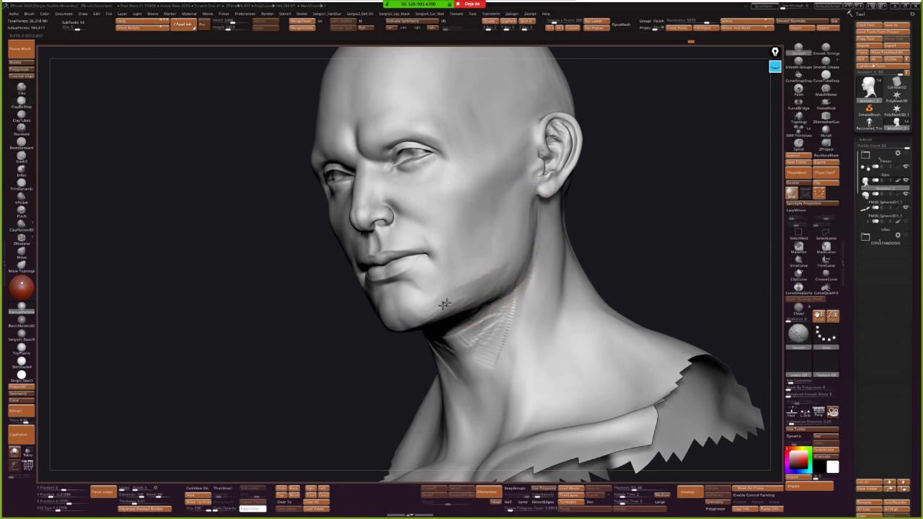
pyautogui.moveTo(535, 218)
pyautogui.mouseDown(button='right')
pyautogui.moveTo(515, 289)
pyautogui.moveTo(490, 277)
pyautogui.mouseUp(button='right')
pyautogui.press('s')
pyautogui.keyDown('shift'); pyautogui.moveTo(474, 267); pyautogui.dragTo(450, 290); pyautogui.keyUp('shift')
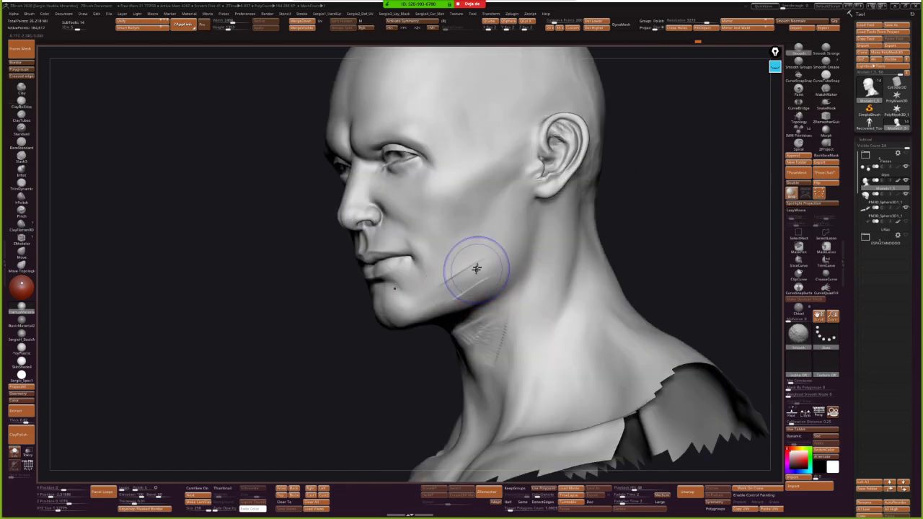
pyautogui.moveTo(460, 292); pyautogui.dragTo(480, 319, button='right')
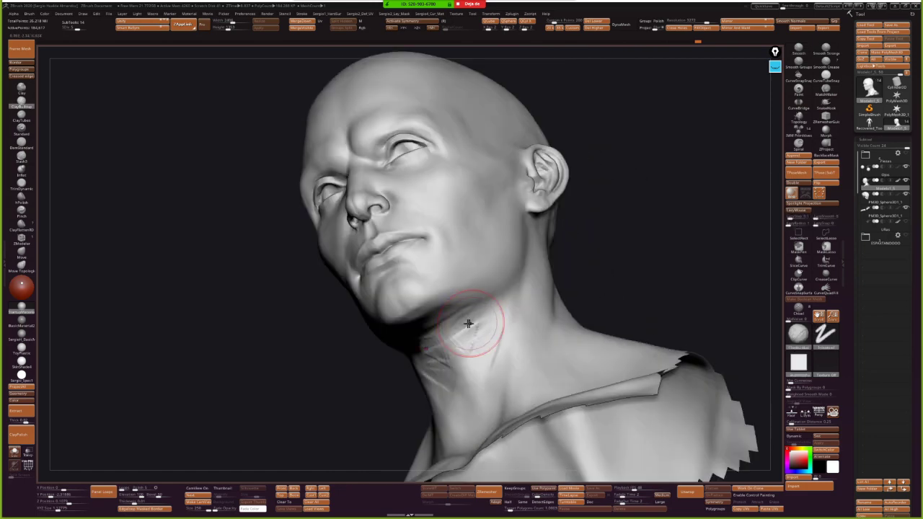
pyautogui.moveTo(503, 330)
pyautogui.mouseDown(button='right')
pyautogui.moveTo(511, 330)
pyautogui.moveTo(512, 309)
pyautogui.moveTo(468, 305)
pyautogui.moveTo(469, 279)
pyautogui.moveTo(380, 295)
pyautogui.moveTo(381, 275)
pyautogui.moveTo(384, 292)
pyautogui.moveTo(402, 284)
pyautogui.moveTo(365, 320)
pyautogui.moveTo(390, 305)
pyautogui.moveTo(331, 309)
pyautogui.mouseUp(button='right')
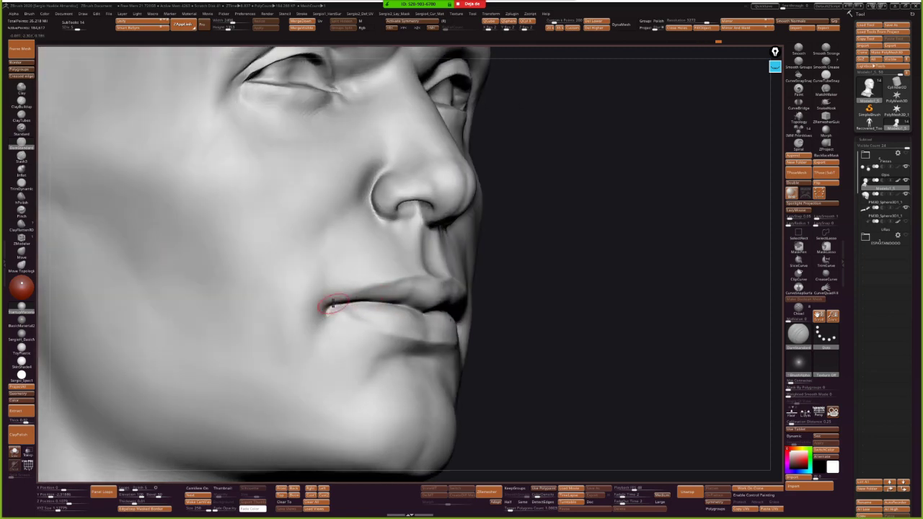
# - Shape the lips with the Standard brush and smooth them, viewing from three-quarter to front
pyautogui.moveTo(366, 303); pyautogui.dragTo(345, 305, button='right')
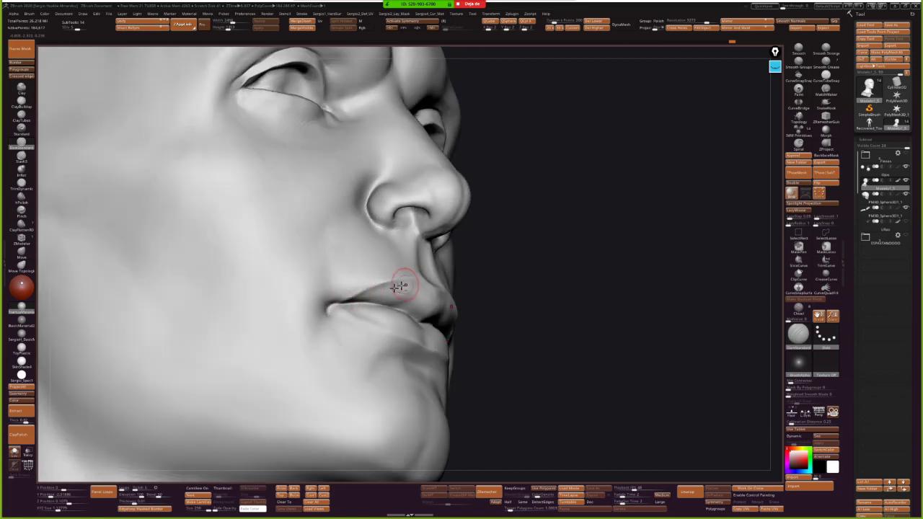
pyautogui.moveTo(383, 316); pyautogui.dragTo(395, 282, button='right')
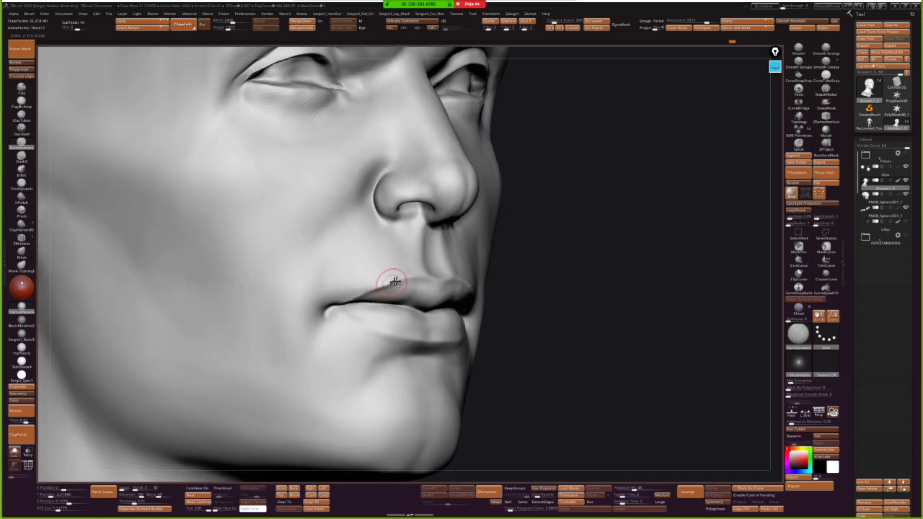
pyautogui.press('b')
pyautogui.press('s')
pyautogui.press('t')
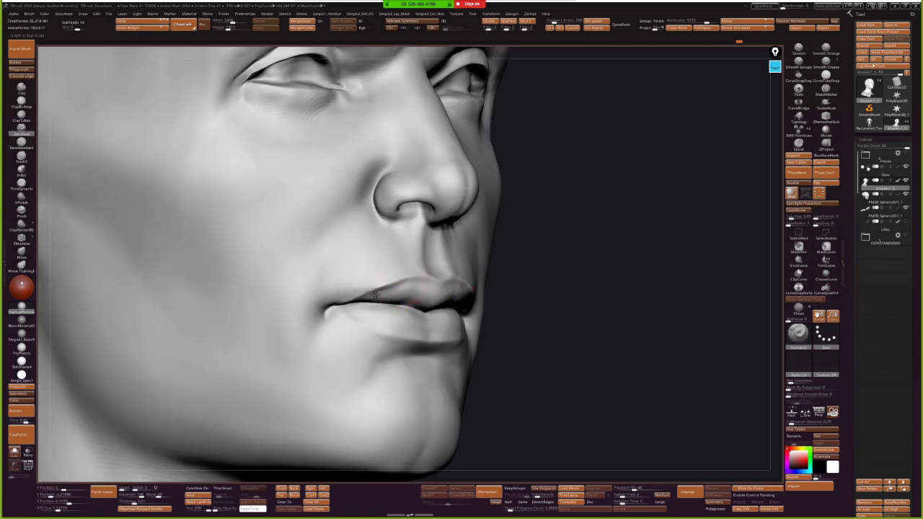
pyautogui.press('shift')
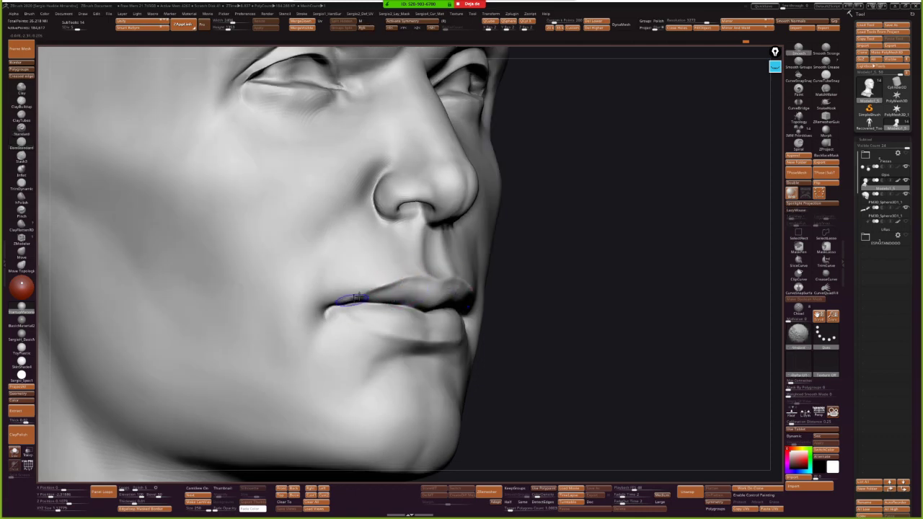
pyautogui.moveTo(386, 270)
pyautogui.keyDown('shift'); pyautogui.mouseDown(button='right')
pyautogui.moveTo(380, 289)
pyautogui.moveTo(443, 293)
pyautogui.moveTo(442, 277)
pyautogui.moveTo(433, 288)
pyautogui.moveTo(464, 313)
pyautogui.moveTo(443, 325)
pyautogui.moveTo(437, 311)
pyautogui.moveTo(448, 297)
pyautogui.moveTo(438, 296)
pyautogui.mouseUp(button='right'); pyautogui.keyUp('shift')
# - Sharpen the line between the lips with DamStandard and build up the right mouth corner with ClayBuildup
pyautogui.press('b')
pyautogui.press('d')
pyautogui.press('s')
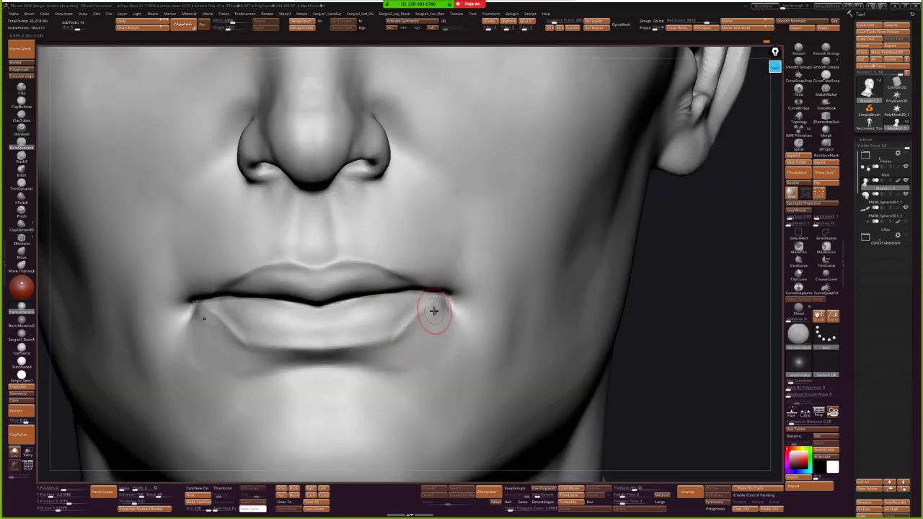
pyautogui.moveTo(433, 310); pyautogui.dragTo(435, 295, button='right')
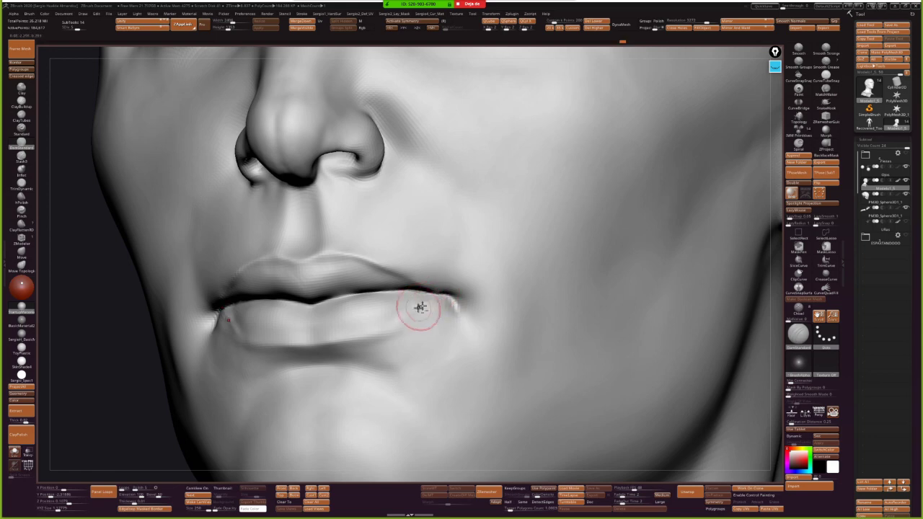
pyautogui.moveTo(385, 329); pyautogui.dragTo(426, 324, button='right')
pyautogui.press('b')
pyautogui.press('c')
pyautogui.press('b')
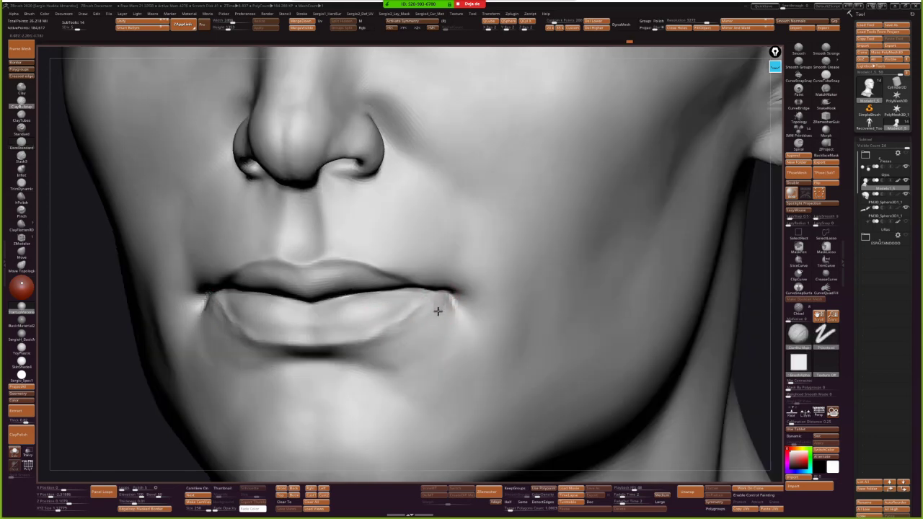
pyautogui.moveTo(422, 330); pyautogui.dragTo(428, 324)
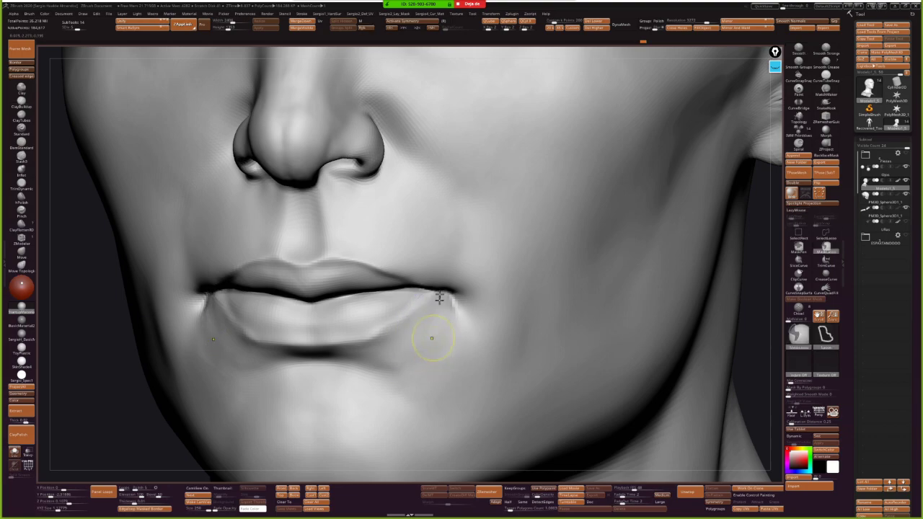
# - Frame the whole head from the front and select the Move brush
pyautogui.press('f')
pyautogui.moveTo(437, 317)
pyautogui.mouseDown(button='right')
pyautogui.moveTo(433, 330)
pyautogui.moveTo(407, 315)
pyautogui.mouseUp(button='right')
pyautogui.press('f')
pyautogui.press('b')
pyautogui.press('m')
pyautogui.press('v')
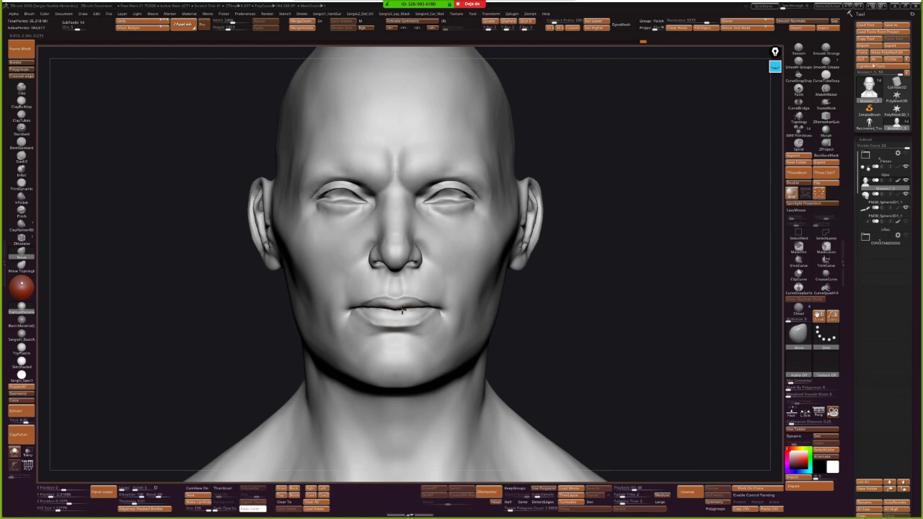
# - Frame the face in side profile and make the brush much larger
pyautogui.moveTo(426, 312)
pyautogui.mouseDown(button='right')
pyautogui.moveTo(421, 329)
pyautogui.moveTo(406, 309)
pyautogui.mouseUp(button='right')
pyautogui.press('s')
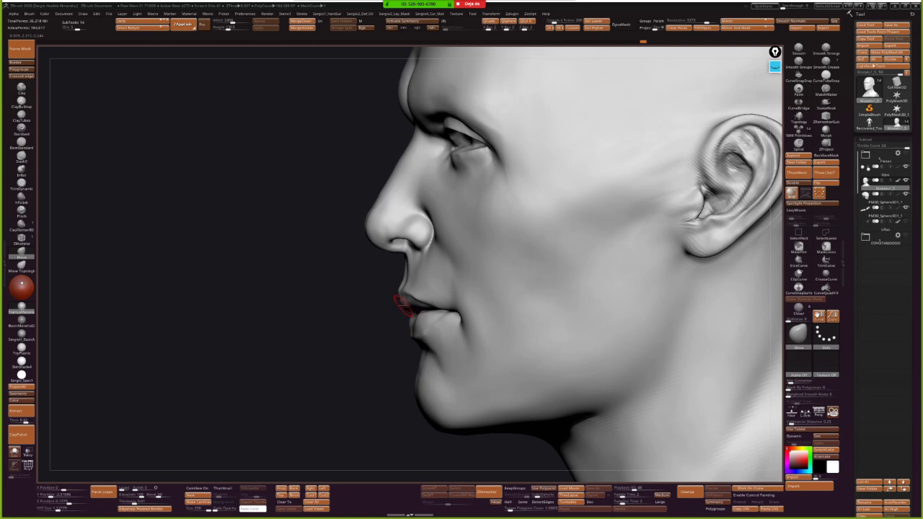
pyautogui.moveTo(404, 307); pyautogui.dragTo(403, 340, button='right')
pyautogui.press('s')
pyautogui.moveTo(403, 341); pyautogui.dragTo(408, 340)
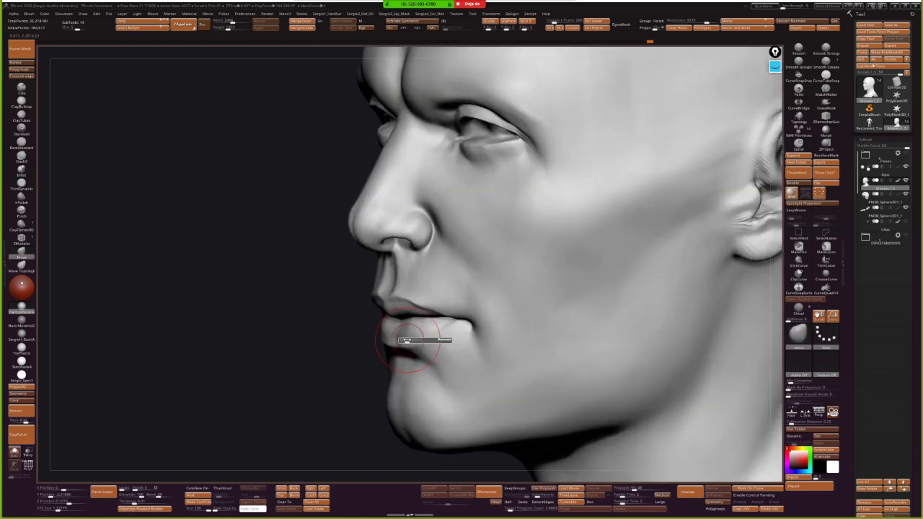
pyautogui.moveTo(412, 339); pyautogui.dragTo(427, 317, button='right')
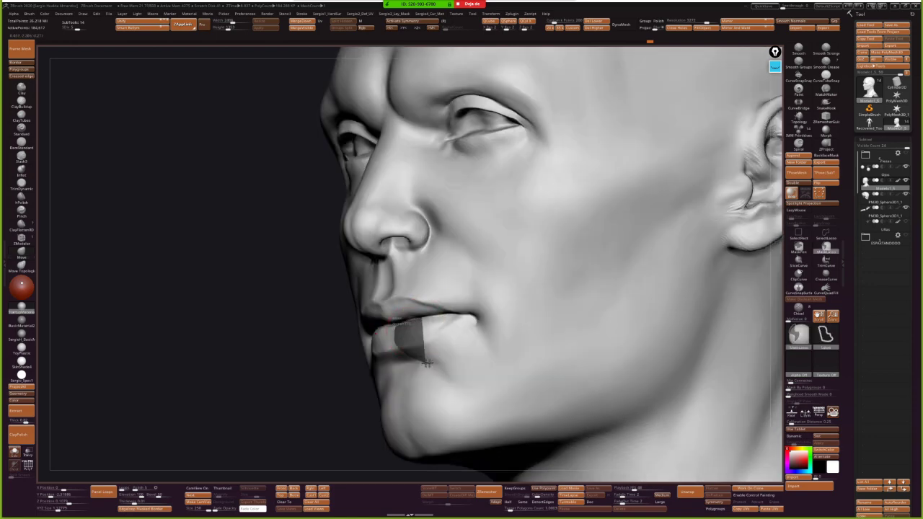
# - Mask the lips, invert and soften the mask, and carve a groove into the lower lip
pyautogui.keyDown('ctrl'); pyautogui.moveTo(427, 363); pyautogui.dragTo(487, 324); pyautogui.keyUp('ctrl')
pyautogui.keyDown('ctrl'); pyautogui.click(325, 346); pyautogui.keyUp('ctrl')
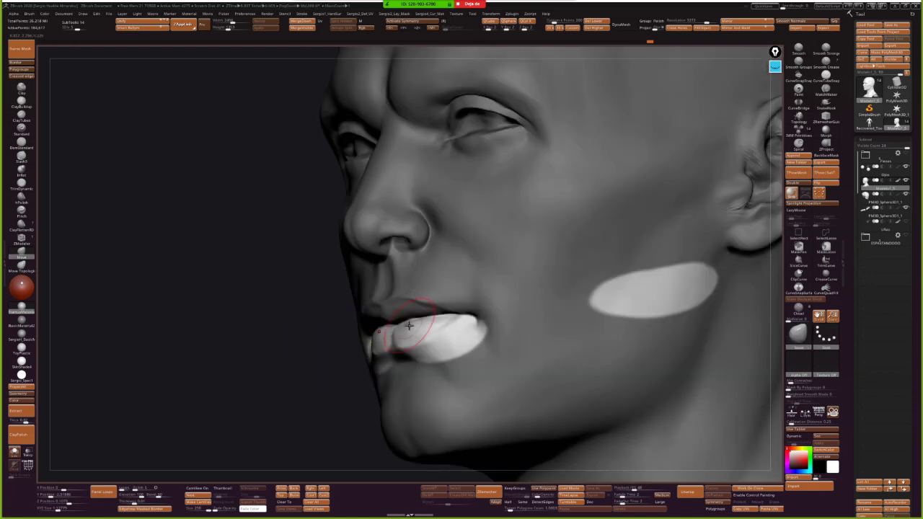
pyautogui.keyDown('ctrl'); pyautogui.click(417, 342); pyautogui.keyUp('ctrl')
pyautogui.moveTo(417, 343); pyautogui.dragTo(425, 334, button='right')
pyautogui.press('shift')
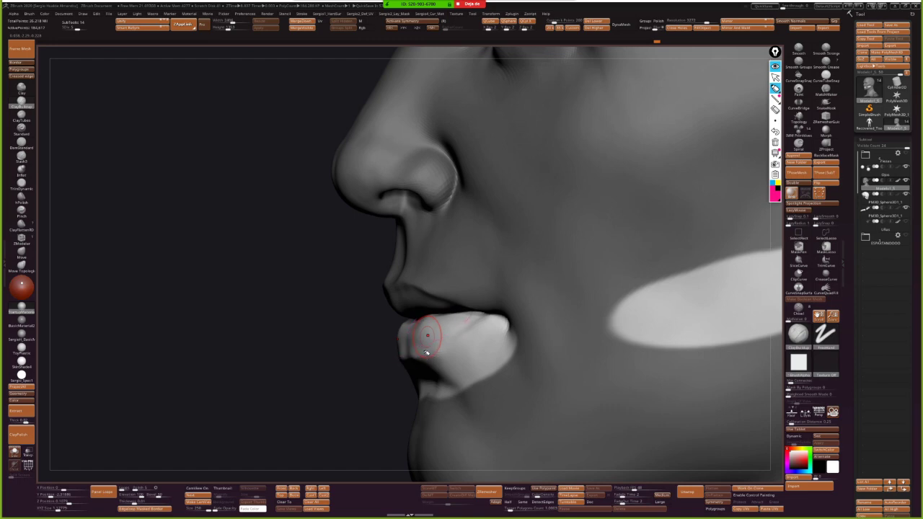
pyautogui.moveTo(371, 367); pyautogui.dragTo(393, 356)
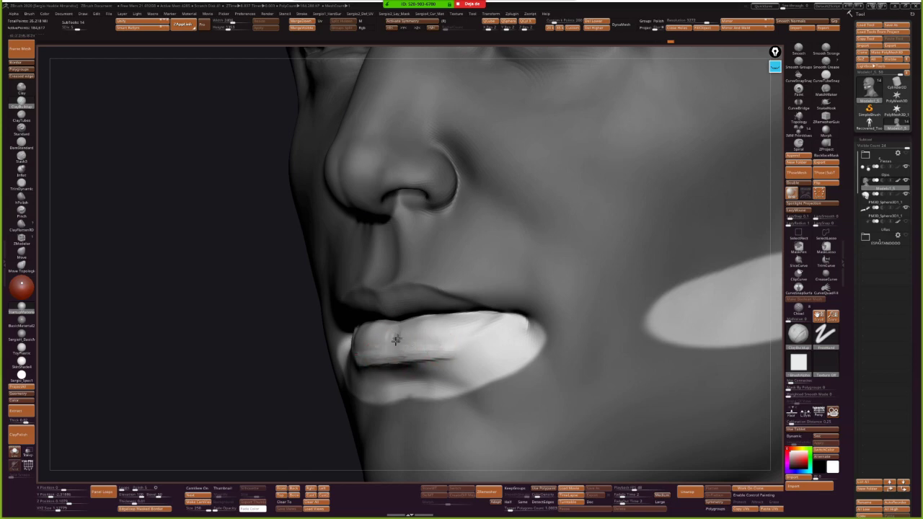
pyautogui.moveTo(402, 332)
pyautogui.mouseDown()
pyautogui.moveTo(414, 321)
pyautogui.moveTo(411, 355)
pyautogui.moveTo(389, 357)
pyautogui.mouseUp()
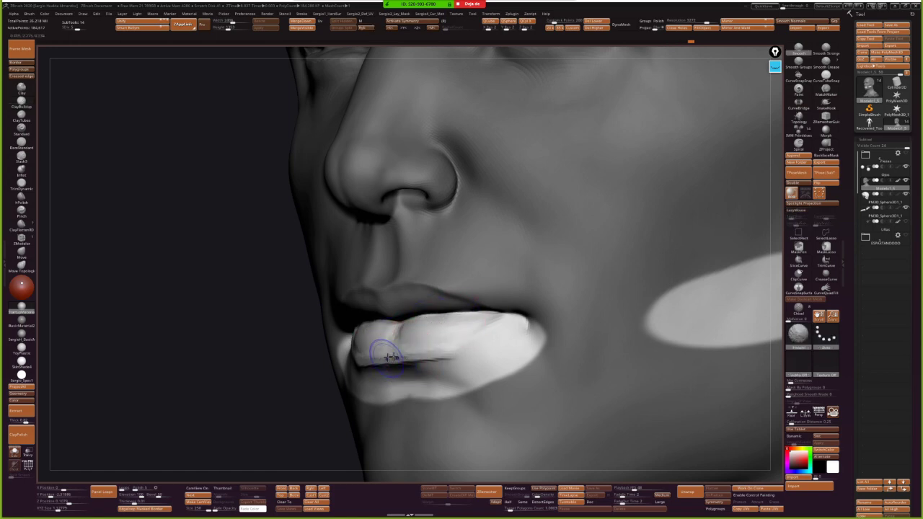
pyautogui.moveTo(467, 326)
pyautogui.mouseDown(button='right')
pyautogui.moveTo(402, 346)
pyautogui.moveTo(404, 297)
pyautogui.moveTo(392, 350)
pyautogui.moveTo(475, 186)
pyautogui.mouseUp(button='right')
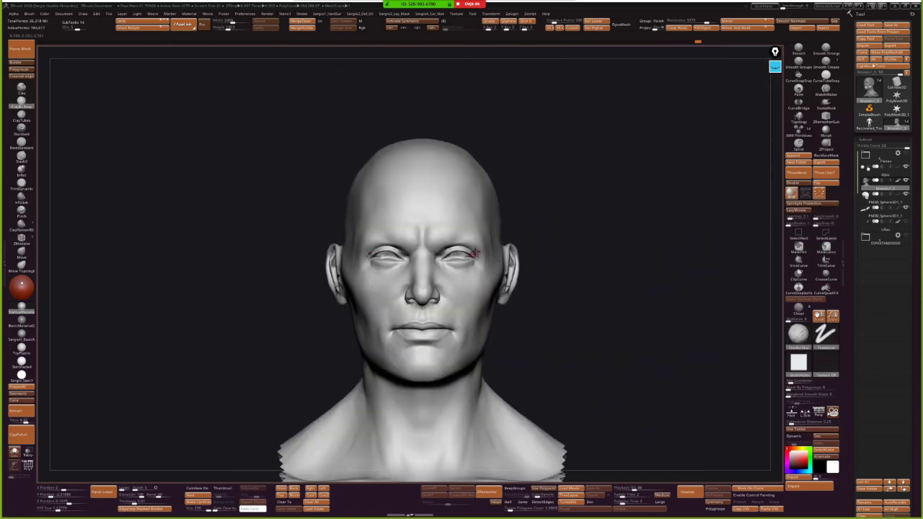
pyautogui.moveTo(534, 243)
pyautogui.mouseDown(button='right')
pyautogui.moveTo(495, 247)
pyautogui.moveTo(464, 298)
pyautogui.moveTo(478, 276)
pyautogui.moveTo(479, 311)
pyautogui.moveTo(482, 245)
pyautogui.moveTo(490, 289)
pyautogui.moveTo(501, 284)
pyautogui.mouseUp(button='right')
pyautogui.press('space')
pyautogui.moveTo(467, 264)
pyautogui.mouseDown()
pyautogui.moveTo(498, 289)
pyautogui.moveTo(505, 274)
pyautogui.mouseUp()
pyautogui.moveTo(505, 274); pyautogui.dragTo(480, 270, button='right')
pyautogui.press('s')
pyautogui.moveTo(479, 270)
pyautogui.mouseDown()
pyautogui.moveTo(465, 270)
pyautogui.moveTo(497, 283)
pyautogui.mouseUp()
pyautogui.moveTo(443, 270); pyautogui.dragTo(500, 286)
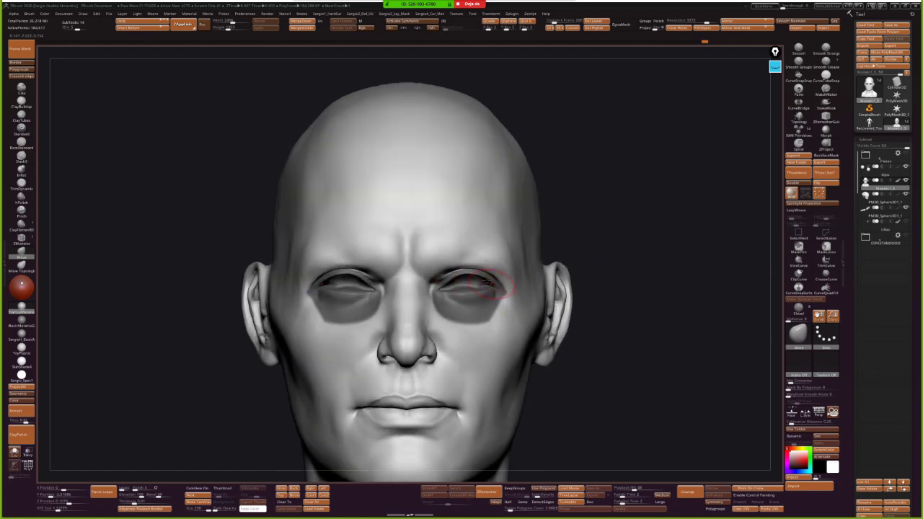
pyautogui.hotkey('ctrl', 'z')
pyautogui.moveTo(594, 217)
pyautogui.keyDown('alt'); pyautogui.mouseDown(button='right')
pyautogui.moveTo(510, 271)
pyautogui.moveTo(500, 239)
pyautogui.mouseUp(button='right'); pyautogui.keyUp('alt')
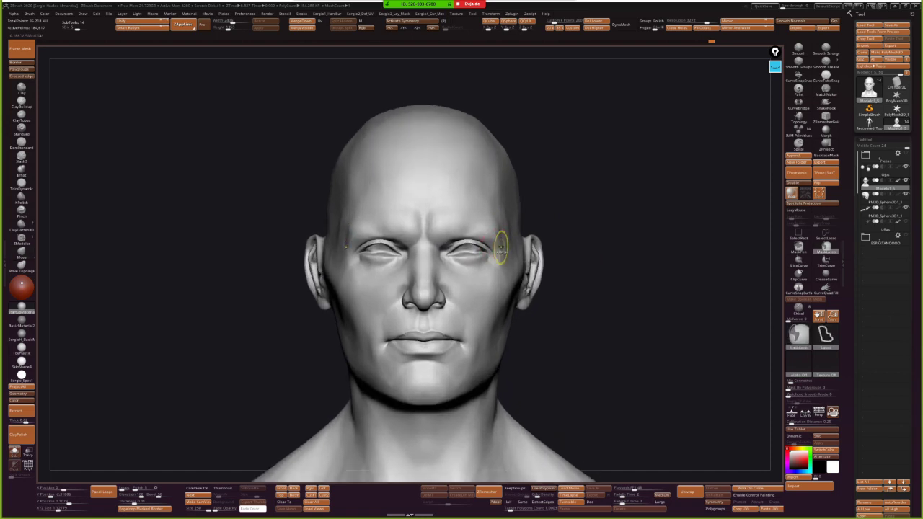
pyautogui.moveTo(500, 239); pyautogui.dragTo(478, 354, button='right')
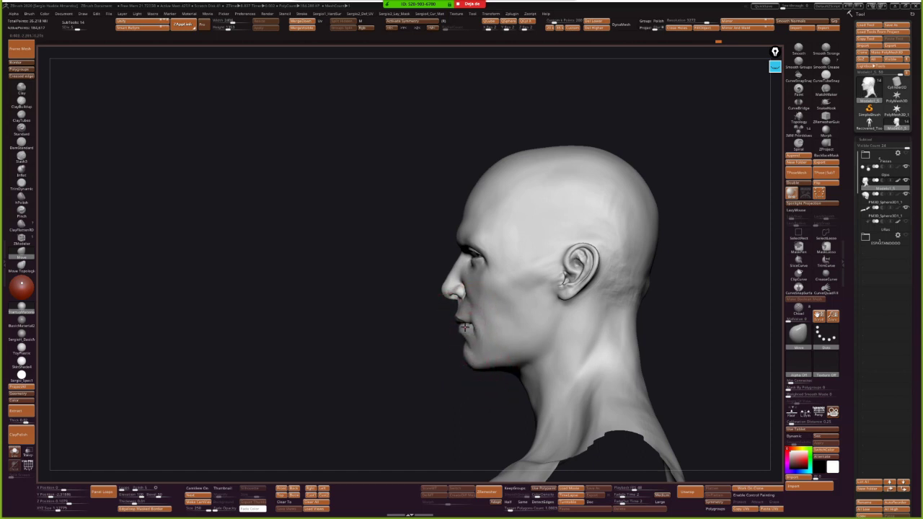
# - Orbit to a front view and smooth the philtrum under the nose
pyautogui.keyDown('alt'); pyautogui.moveTo(468, 317); pyautogui.dragTo(452, 326, button='right'); pyautogui.keyUp('alt')
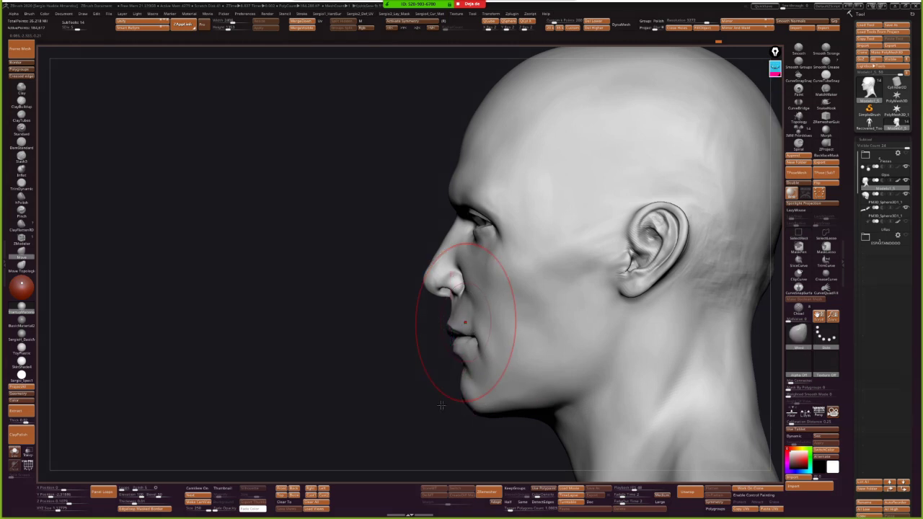
pyautogui.moveTo(460, 435)
pyautogui.keyDown('alt'); pyautogui.mouseDown(button='right')
pyautogui.moveTo(484, 329)
pyautogui.moveTo(494, 325)
pyautogui.moveTo(442, 318)
pyautogui.moveTo(430, 328)
pyautogui.mouseUp(button='right'); pyautogui.keyUp('alt')
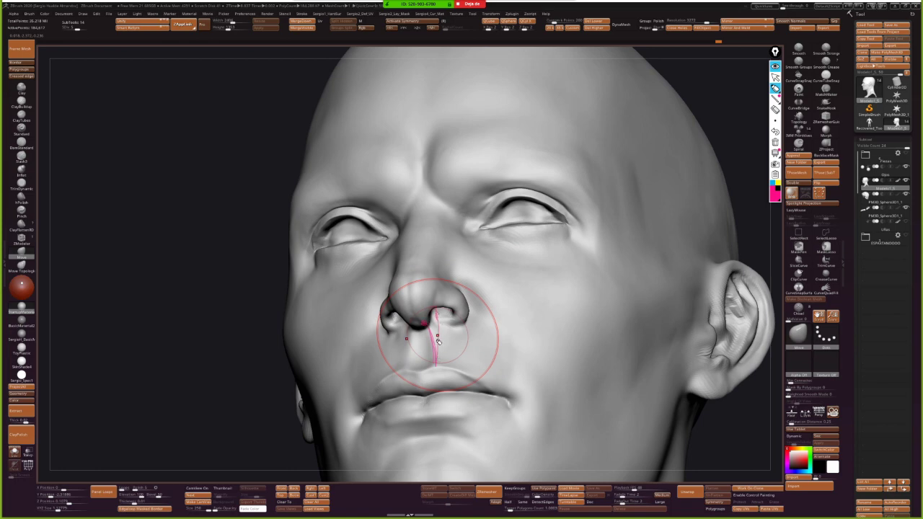
pyautogui.keyDown('shift'); pyautogui.moveTo(433, 329); pyautogui.dragTo(433, 340, button='right'); pyautogui.keyUp('shift')
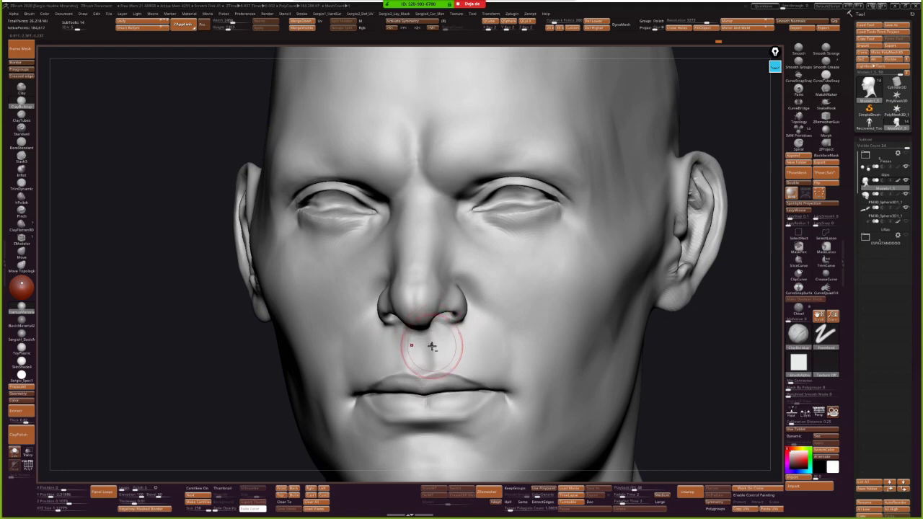
pyautogui.moveTo(432, 339); pyautogui.dragTo(431, 338, button='right')
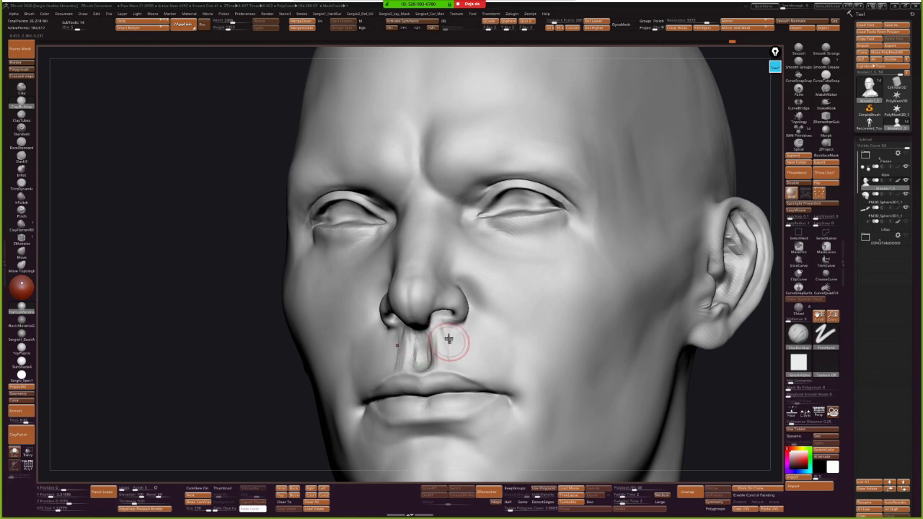
pyautogui.keyDown('shift'); pyautogui.moveTo(448, 348); pyautogui.dragTo(447, 338); pyautogui.keyUp('shift')
# - Re-sculpt the right eye's eyelid from a three-quarter view, zooming as needed
pyautogui.moveTo(459, 354)
pyautogui.mouseDown(button='right')
pyautogui.moveTo(455, 340)
pyautogui.moveTo(473, 310)
pyautogui.mouseUp(button='right')
pyautogui.scroll(-5, 455, 340)
pyautogui.scroll(-1, 455, 330)
pyautogui.scroll(5, 474, 315)
pyautogui.moveTo(476, 296); pyautogui.dragTo(469, 289)
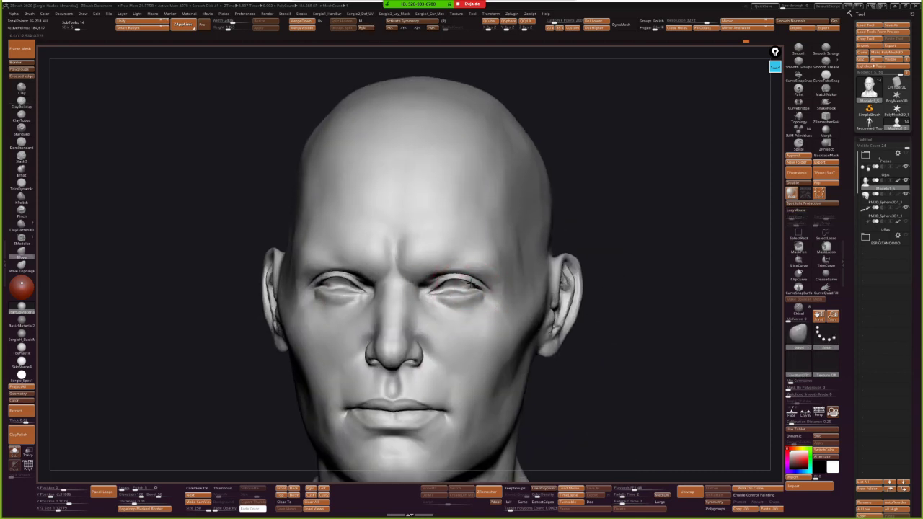
pyautogui.scroll(-3, 475, 300)
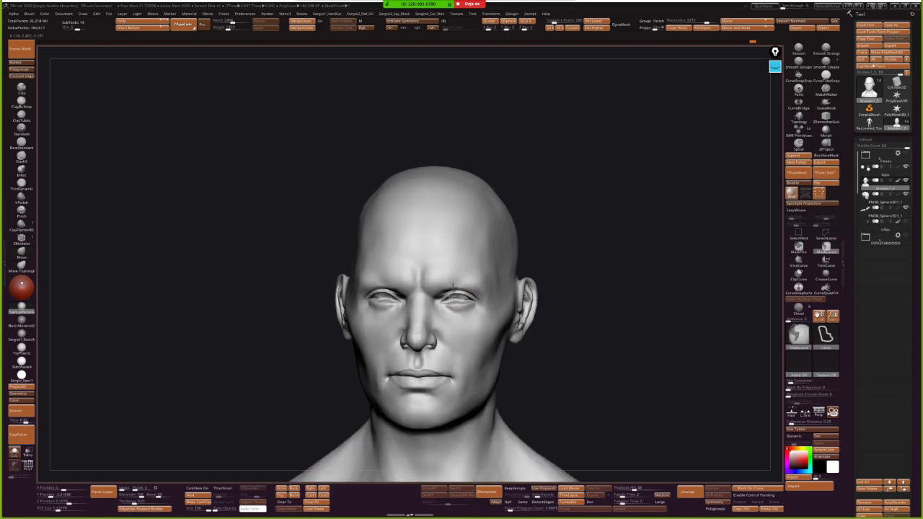
pyautogui.scroll(-1, 467, 311)
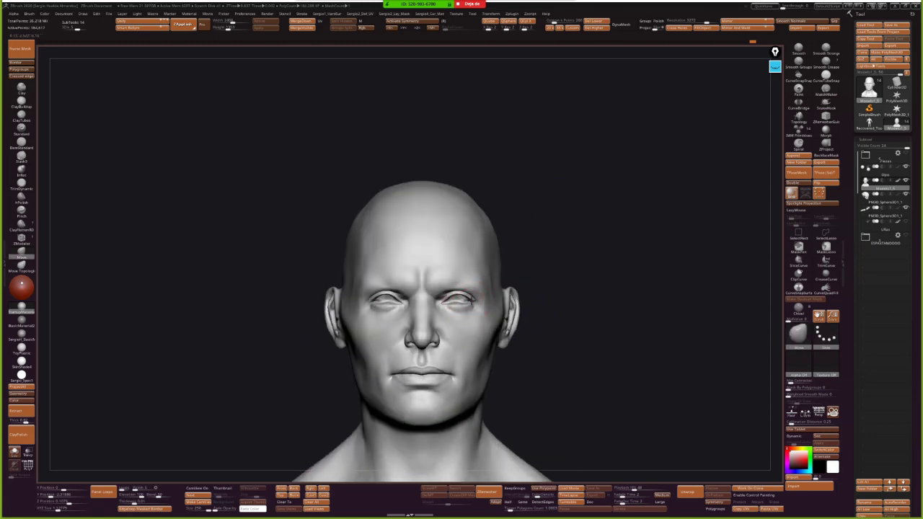
pyautogui.scroll(-2, 470, 300)
pyautogui.moveTo(524, 286)
pyautogui.mouseDown(button='right')
pyautogui.moveTo(486, 289)
pyautogui.moveTo(495, 278)
pyautogui.mouseUp(button='right')
pyautogui.scroll(2, 478, 298)
pyautogui.scroll(1, 486, 290)
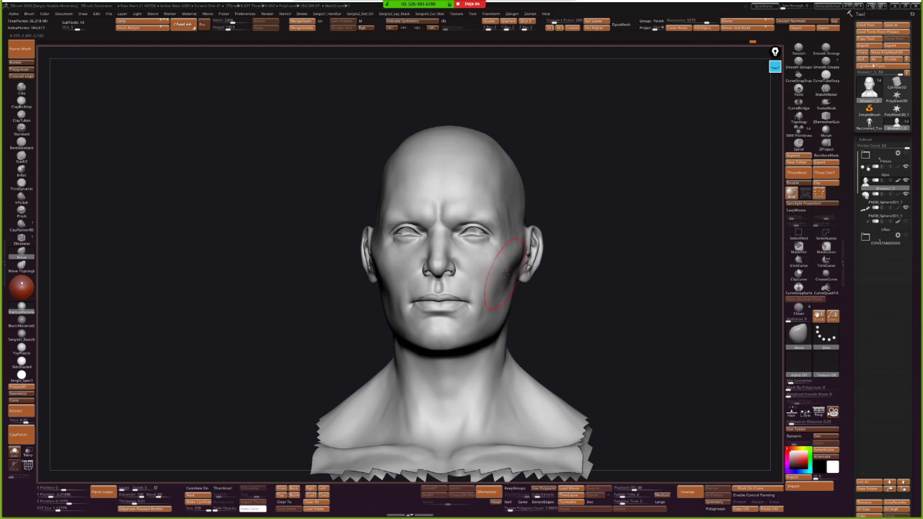
# - Frame the brows from the front and sculpt a first mark into the eyebrow
pyautogui.moveTo(505, 279)
pyautogui.mouseDown(button='right')
pyautogui.moveTo(495, 310)
pyautogui.moveTo(535, 298)
pyautogui.mouseUp(button='right')
pyautogui.moveTo(491, 279); pyautogui.dragTo(510, 226, button='right')
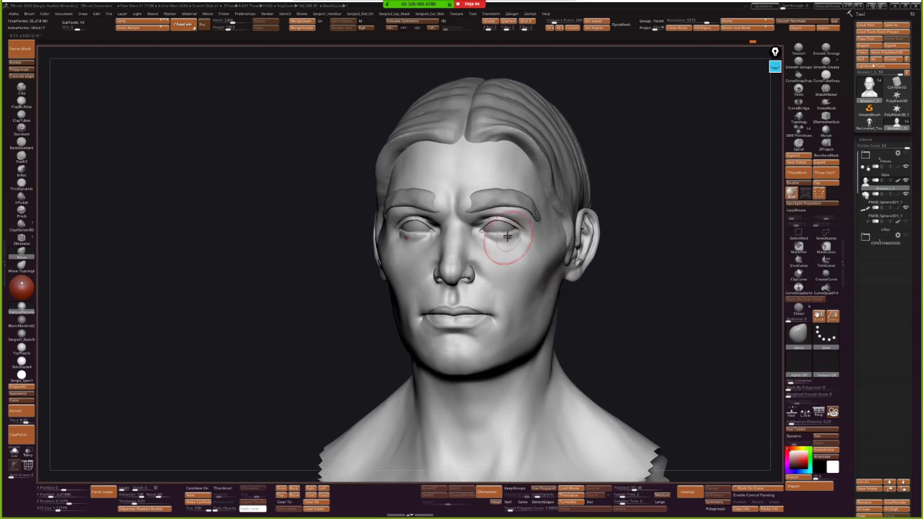
pyautogui.moveTo(480, 190)
pyautogui.keyDown('alt'); pyautogui.mouseDown(button='right')
pyautogui.moveTo(455, 257)
pyautogui.moveTo(480, 257)
pyautogui.moveTo(470, 251)
pyautogui.mouseUp(button='right'); pyautogui.keyUp('alt')
pyautogui.moveTo(491, 245); pyautogui.dragTo(476, 241)
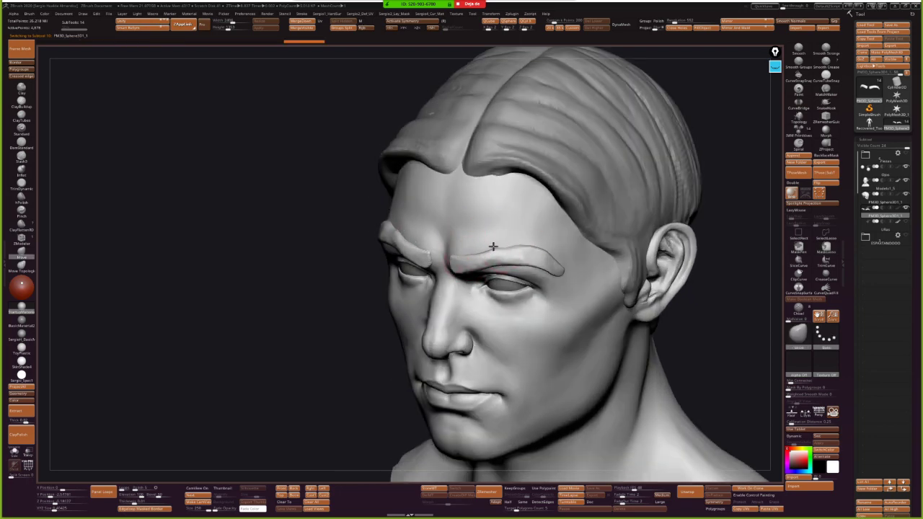
# - Carve fine strand creases along the eyebrow from a close three-quarter view
pyautogui.moveTo(532, 248)
pyautogui.mouseDown(button='right')
pyautogui.moveTo(550, 255)
pyautogui.moveTo(468, 271)
pyautogui.moveTo(479, 267)
pyautogui.mouseUp(button='right')
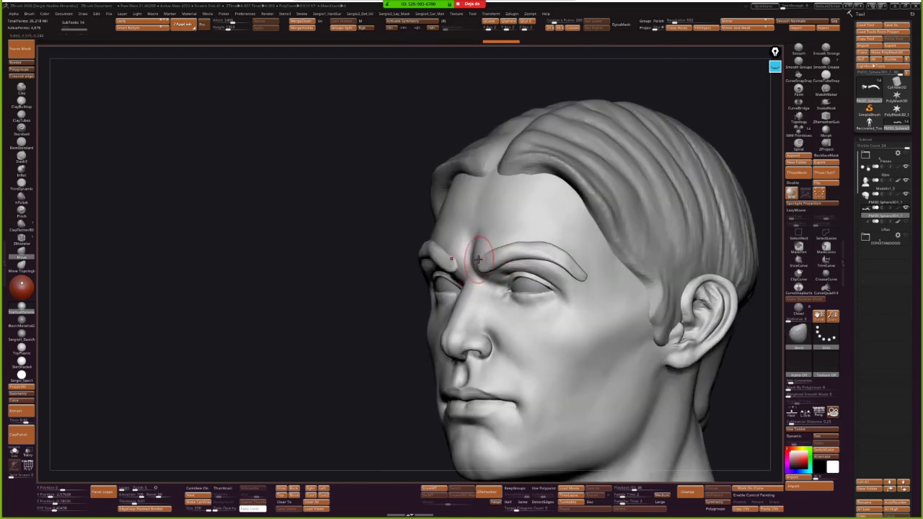
pyautogui.keyDown('shift'); pyautogui.moveTo(503, 271); pyautogui.dragTo(483, 277, button='right'); pyautogui.keyUp('shift')
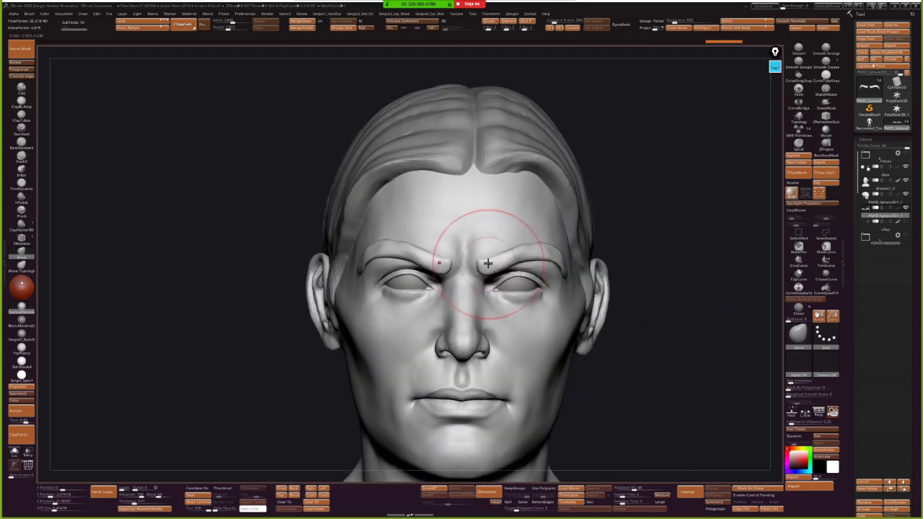
pyautogui.moveTo(477, 289); pyautogui.dragTo(475, 262, button='right')
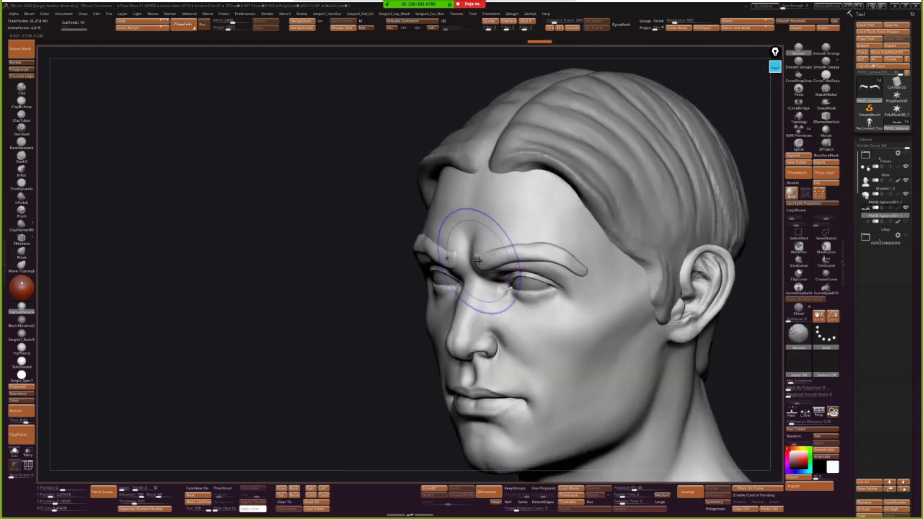
pyautogui.keyDown('ctrl'); pyautogui.moveTo(475, 262); pyautogui.dragTo(479, 266, button='right'); pyautogui.keyUp('ctrl')
pyautogui.moveTo(520, 249)
pyautogui.mouseDown()
pyautogui.moveTo(509, 254)
pyautogui.moveTo(561, 238)
pyautogui.moveTo(605, 254)
pyautogui.mouseUp()
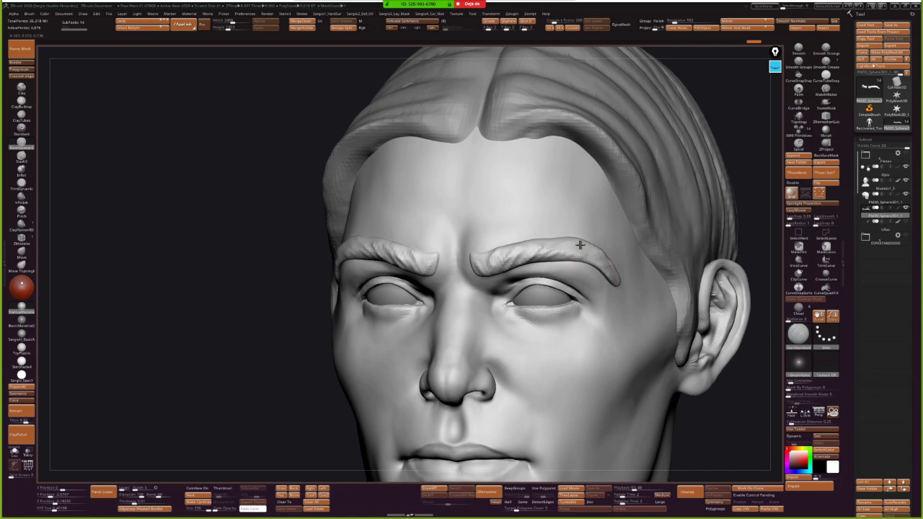
pyautogui.moveTo(559, 249); pyautogui.dragTo(596, 268)
# - Frame the whole head and orbit from front to three-quarter view
pyautogui.press('f')
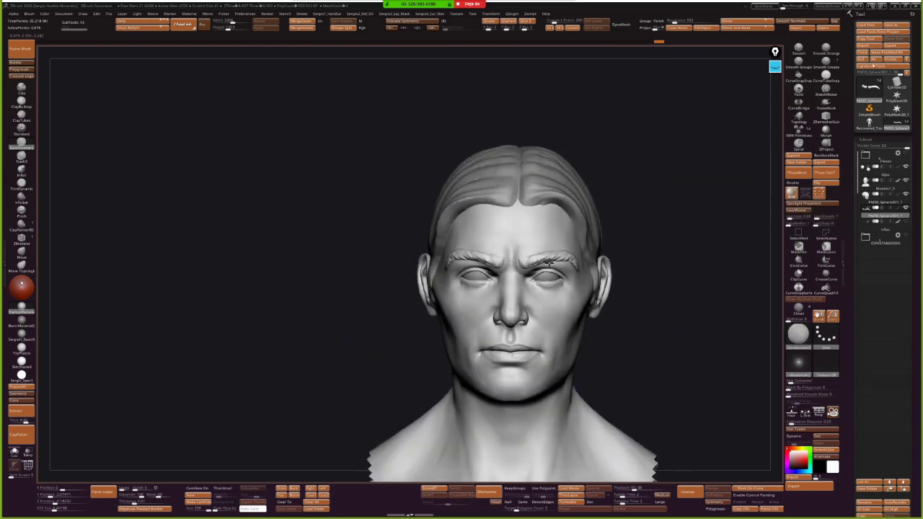
pyautogui.moveTo(581, 279); pyautogui.dragTo(507, 258, button='right')
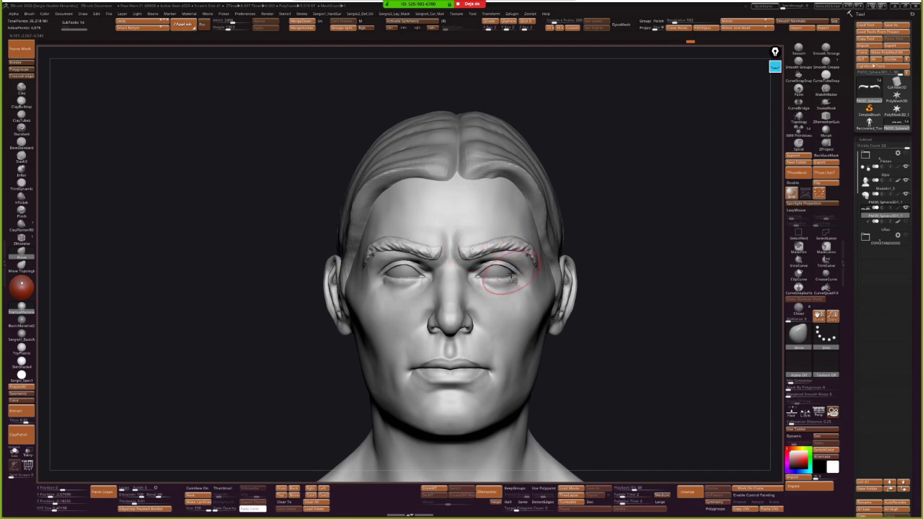
pyautogui.press('f')
pyautogui.moveTo(487, 289)
pyautogui.mouseDown(button='right')
pyautogui.moveTo(494, 309)
pyautogui.moveTo(446, 303)
pyautogui.mouseUp(button='right')
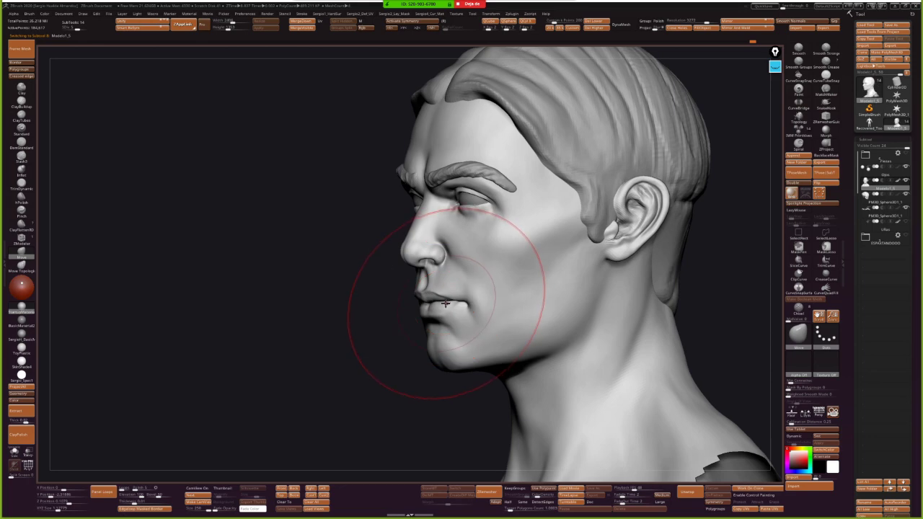
# - From a top-down view, stroke along the jaw-neck junction, then recentre the head frontally
pyautogui.keyDown('shift'); pyautogui.moveTo(456, 308); pyautogui.dragTo(469, 310, button='right'); pyautogui.keyUp('shift')
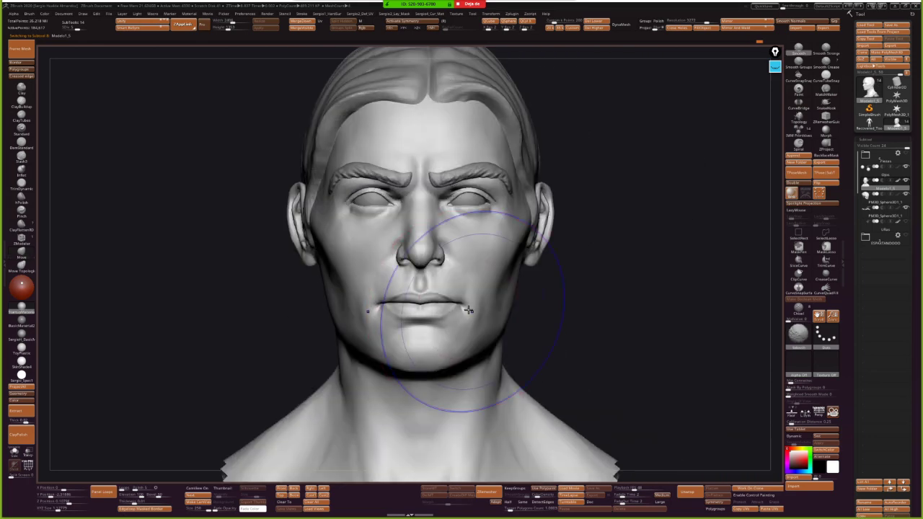
pyautogui.moveTo(442, 356); pyautogui.dragTo(439, 319, button='right')
pyautogui.moveTo(451, 312); pyautogui.dragTo(479, 290)
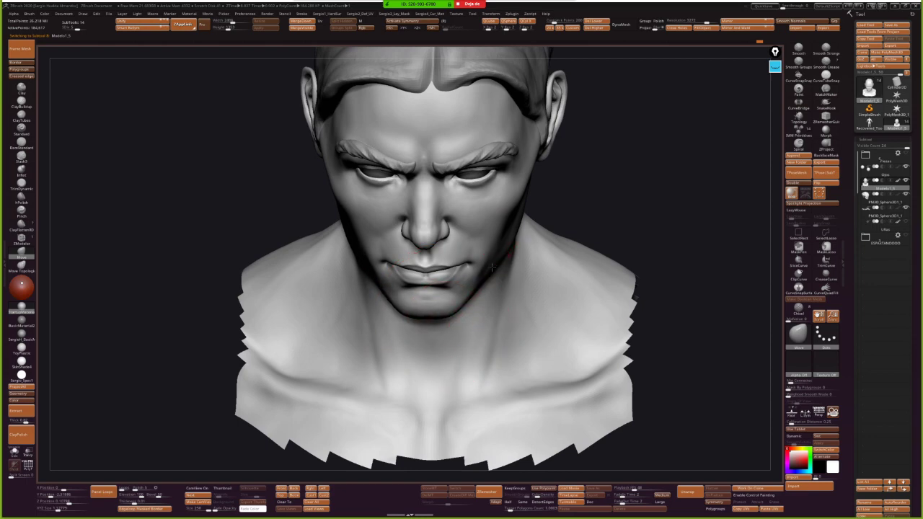
pyautogui.moveTo(498, 235); pyautogui.dragTo(502, 256, button='right')
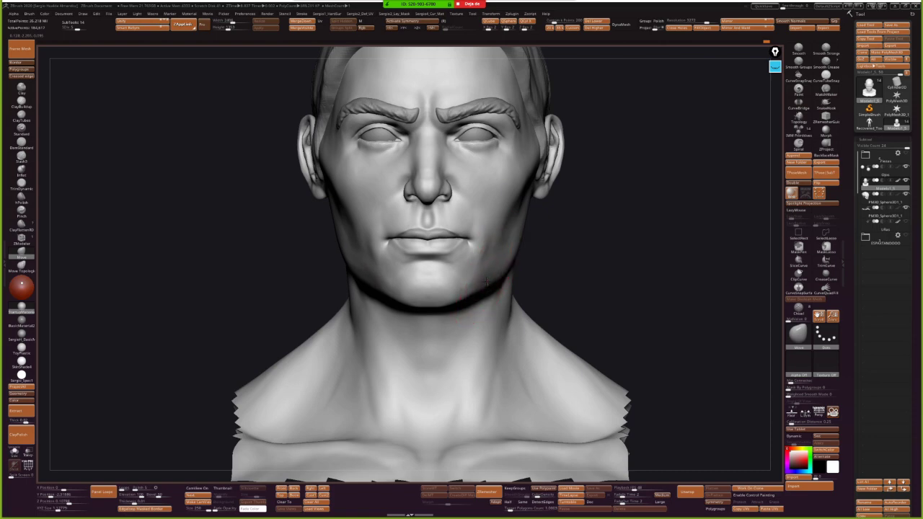
pyautogui.moveTo(481, 282)
pyautogui.mouseDown(button='right')
pyautogui.moveTo(470, 289)
pyautogui.moveTo(478, 257)
pyautogui.moveTo(536, 246)
pyautogui.moveTo(529, 261)
pyautogui.mouseUp(button='right')
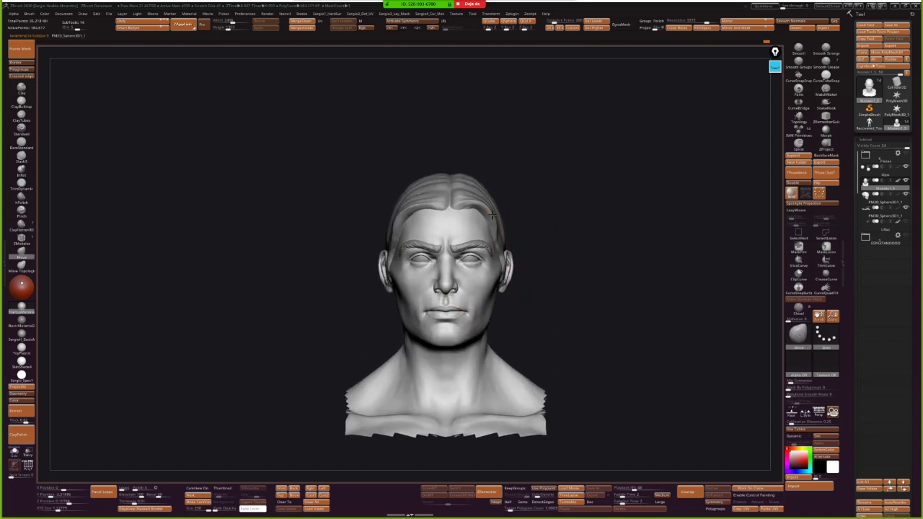
# - Make the hair the active subtool, orbit around it, and pick ClayBuildup then Move
pyautogui.keyDown('alt'); pyautogui.click(491, 215); pyautogui.keyUp('alt')
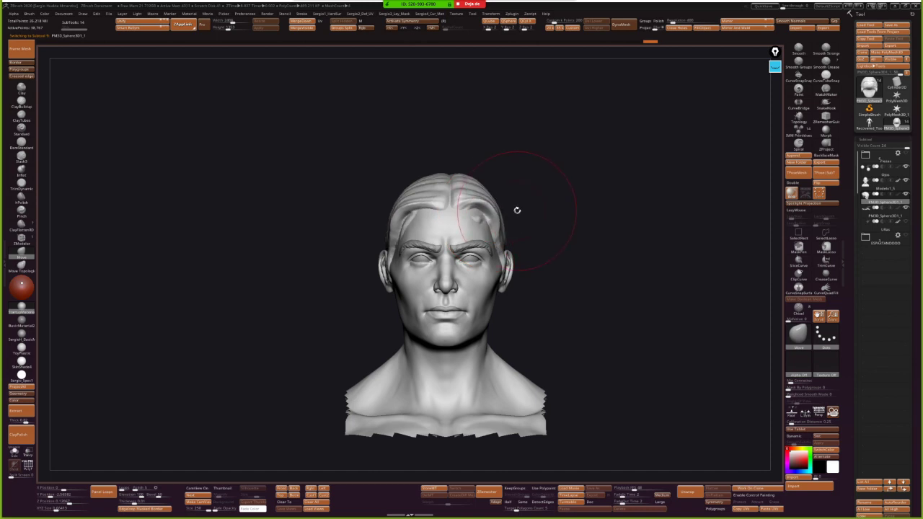
pyautogui.moveTo(515, 208); pyautogui.dragTo(495, 177, button='right')
pyautogui.moveTo(512, 214)
pyautogui.mouseDown(button='right')
pyautogui.moveTo(495, 175)
pyautogui.moveTo(503, 229)
pyautogui.moveTo(581, 224)
pyautogui.mouseUp(button='right')
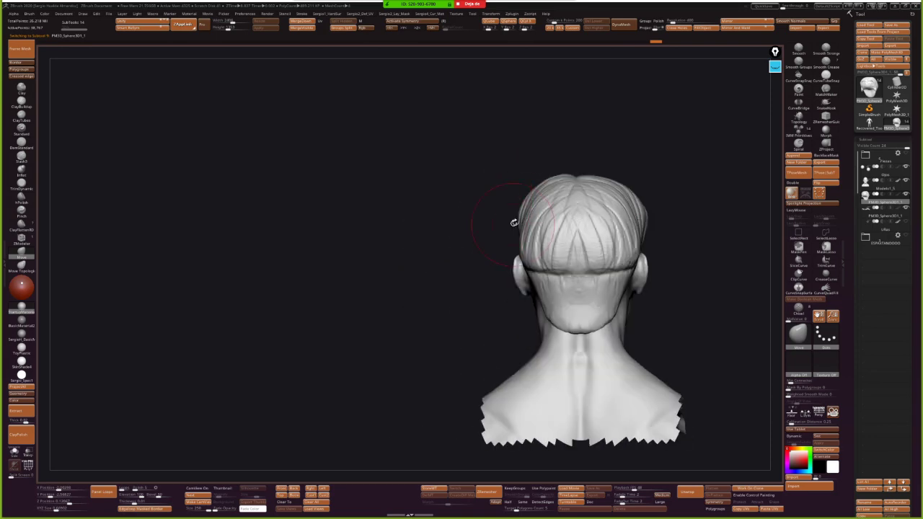
pyautogui.moveTo(519, 222)
pyautogui.mouseDown(button='right')
pyautogui.moveTo(512, 224)
pyautogui.moveTo(526, 243)
pyautogui.moveTo(507, 231)
pyautogui.moveTo(440, 228)
pyautogui.mouseUp(button='right')
pyautogui.press('b')
pyautogui.press('c')
pyautogui.press('b')
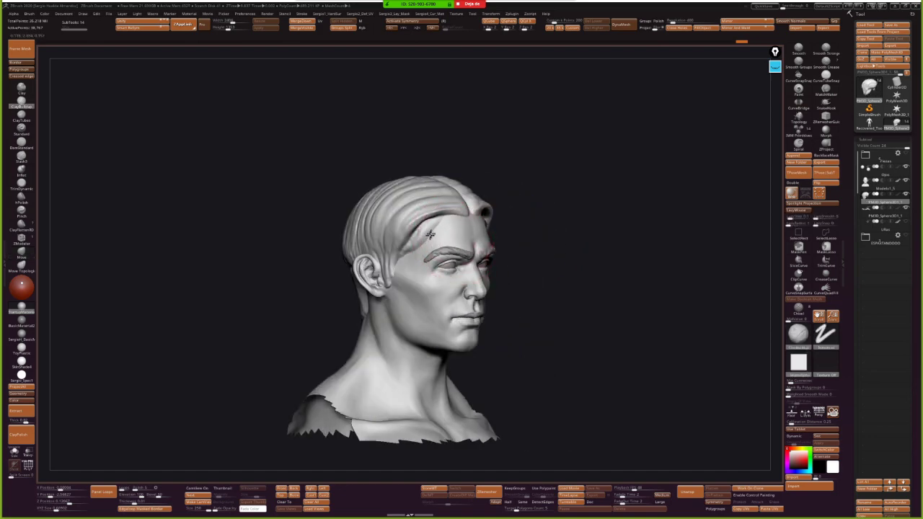
pyautogui.press('b')
pyautogui.press('m')
pyautogui.press('v')
# - Switch to DamStandard and carve a groove into the hair at the temple
pyautogui.moveTo(415, 238)
pyautogui.mouseDown(button='right')
pyautogui.moveTo(440, 206)
pyautogui.moveTo(388, 191)
pyautogui.moveTo(463, 198)
pyautogui.mouseUp(button='right')
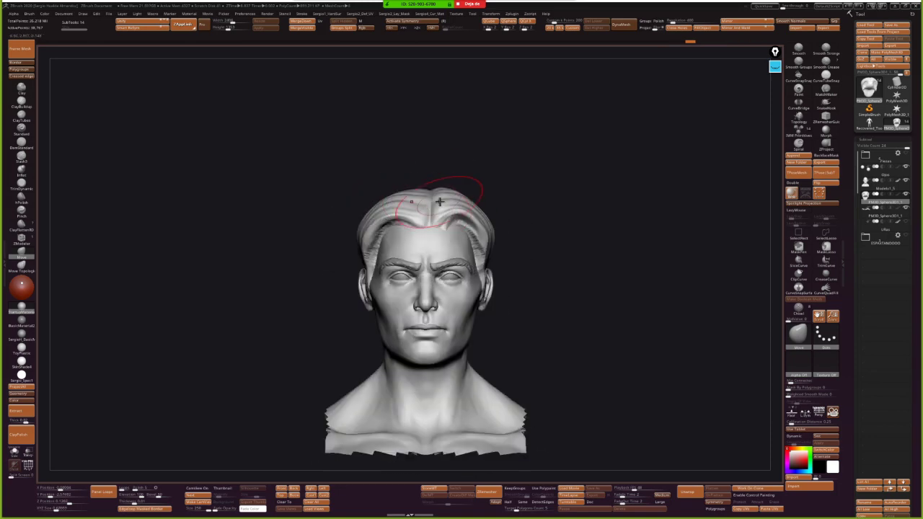
pyautogui.press('b')
pyautogui.press('m')
pyautogui.press('t')
pyautogui.press('b')
pyautogui.press('d')
pyautogui.press('s')
pyautogui.moveTo(495, 267); pyautogui.dragTo(474, 264, button='right')
pyautogui.moveTo(438, 217); pyautogui.dragTo(464, 267)
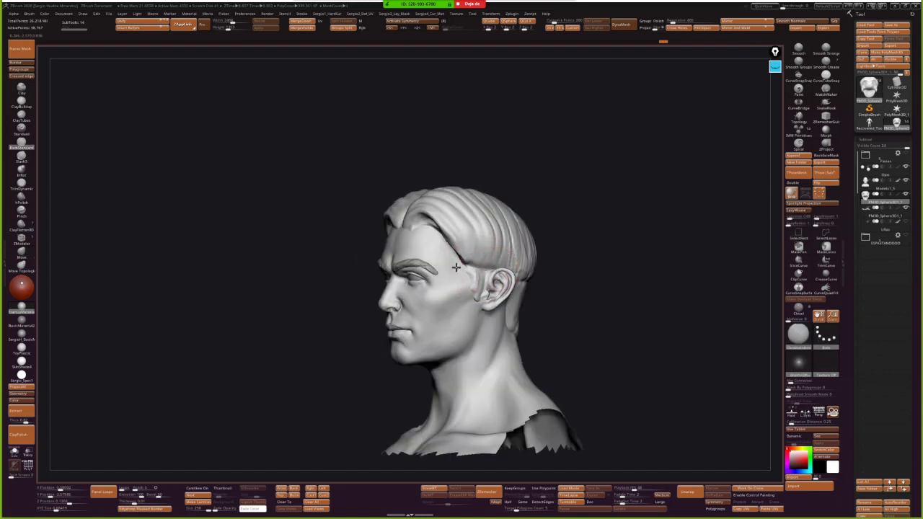
# - Sculpt along the hairline on both sides, then select the torso bust beside the head
pyautogui.moveTo(461, 274); pyautogui.dragTo(483, 252, button='right')
pyautogui.moveTo(483, 238)
pyautogui.mouseDown()
pyautogui.moveTo(491, 212)
pyautogui.moveTo(481, 242)
pyautogui.mouseUp()
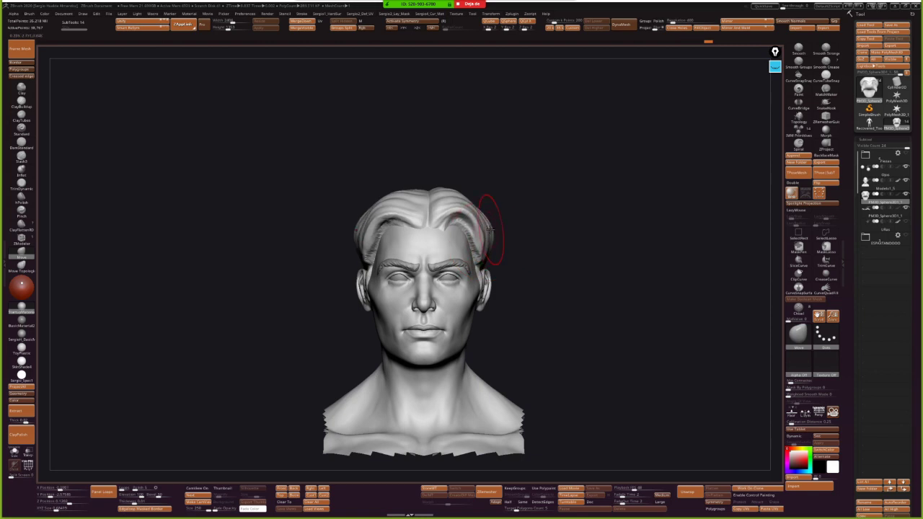
pyautogui.moveTo(489, 216)
pyautogui.mouseDown(button='right')
pyautogui.moveTo(497, 231)
pyautogui.moveTo(505, 223)
pyautogui.moveTo(577, 238)
pyautogui.moveTo(664, 238)
pyautogui.moveTo(610, 237)
pyautogui.moveTo(617, 219)
pyautogui.mouseUp(button='right')
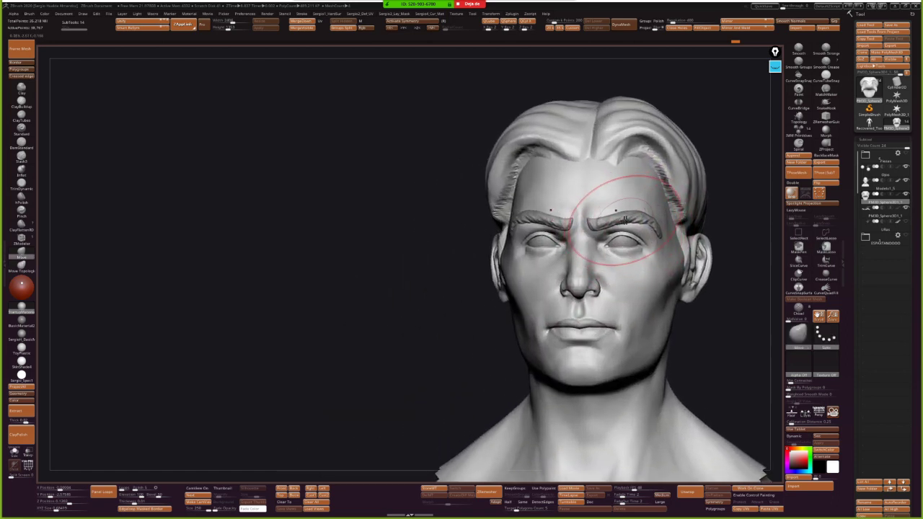
pyautogui.click(877, 190)
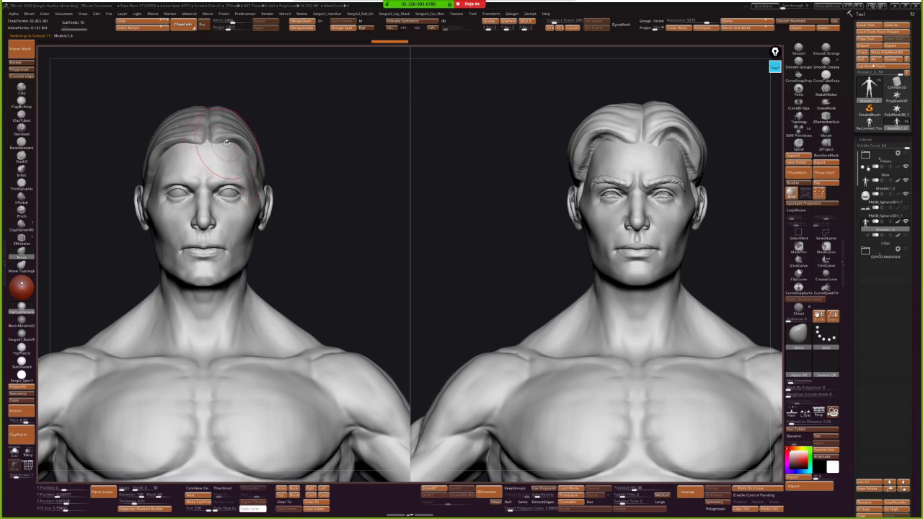
pyautogui.moveTo(337, 233)
pyautogui.mouseDown()
pyautogui.moveTo(304, 232)
pyautogui.moveTo(308, 249)
pyautogui.mouseUp()
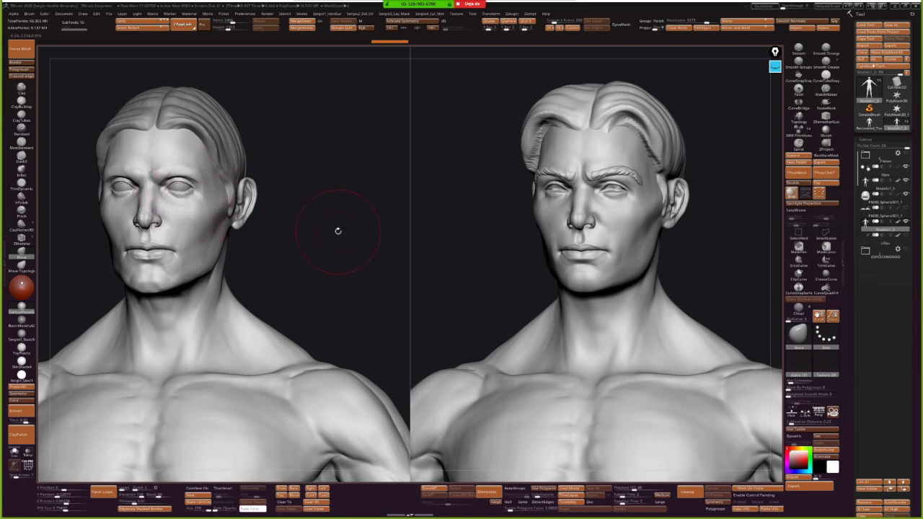
pyautogui.moveTo(348, 239); pyautogui.dragTo(342, 255)
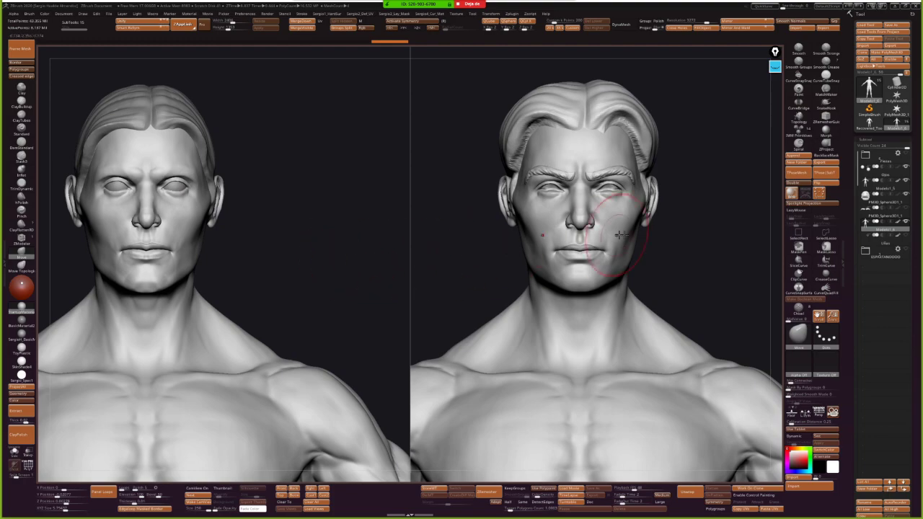